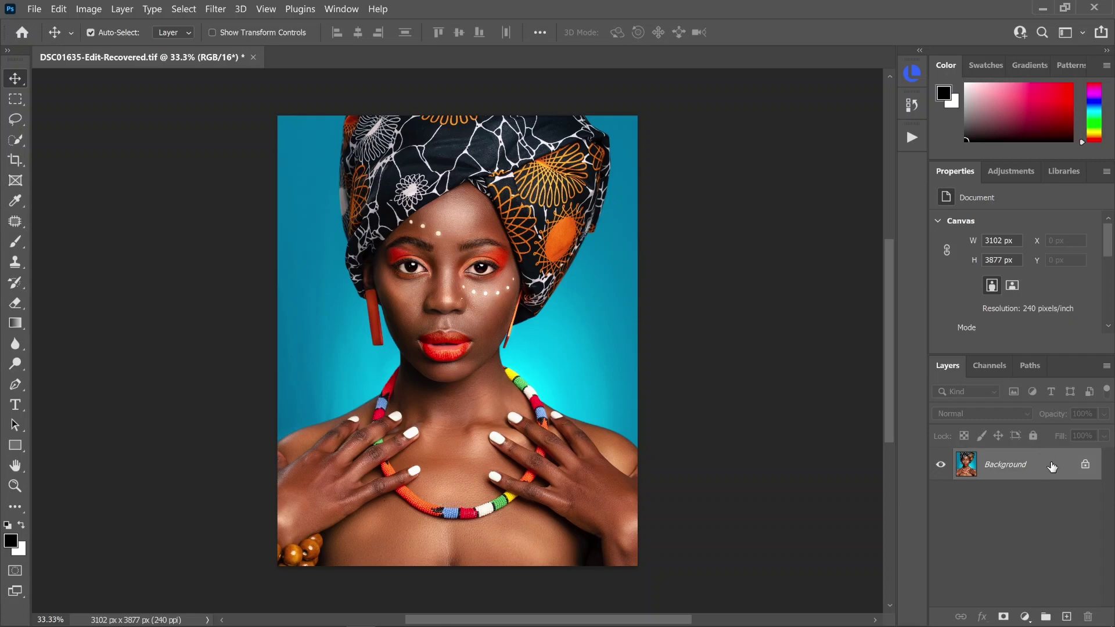
Duplicate the Background layer twice and hide Background copy and Background
drag(1053, 467, 1068, 617)
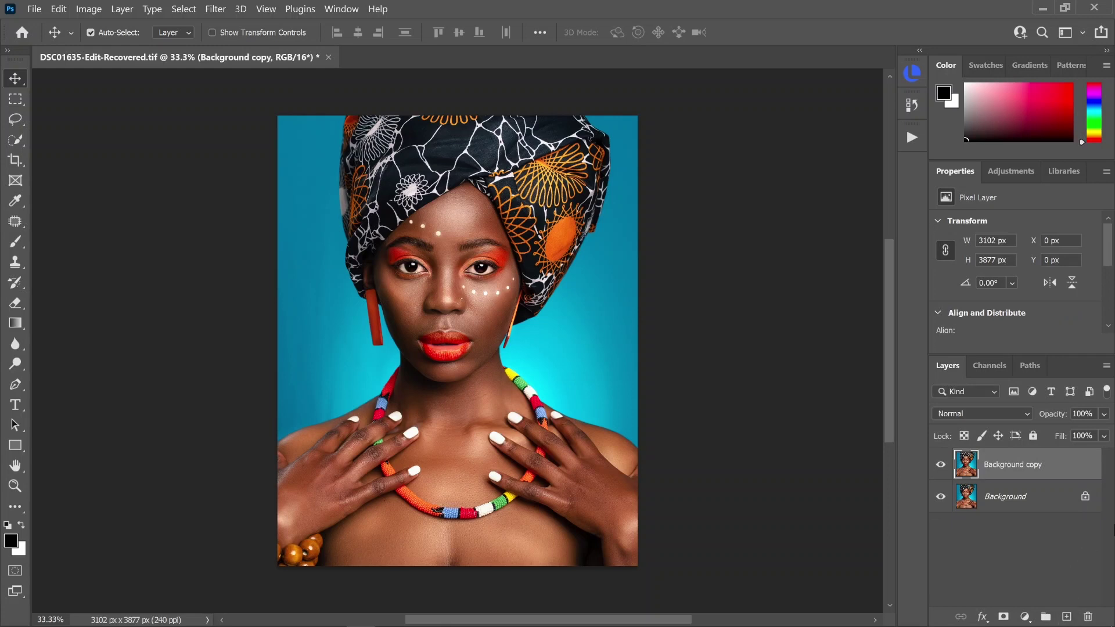
key(ctrl)
key(ctrl+j)
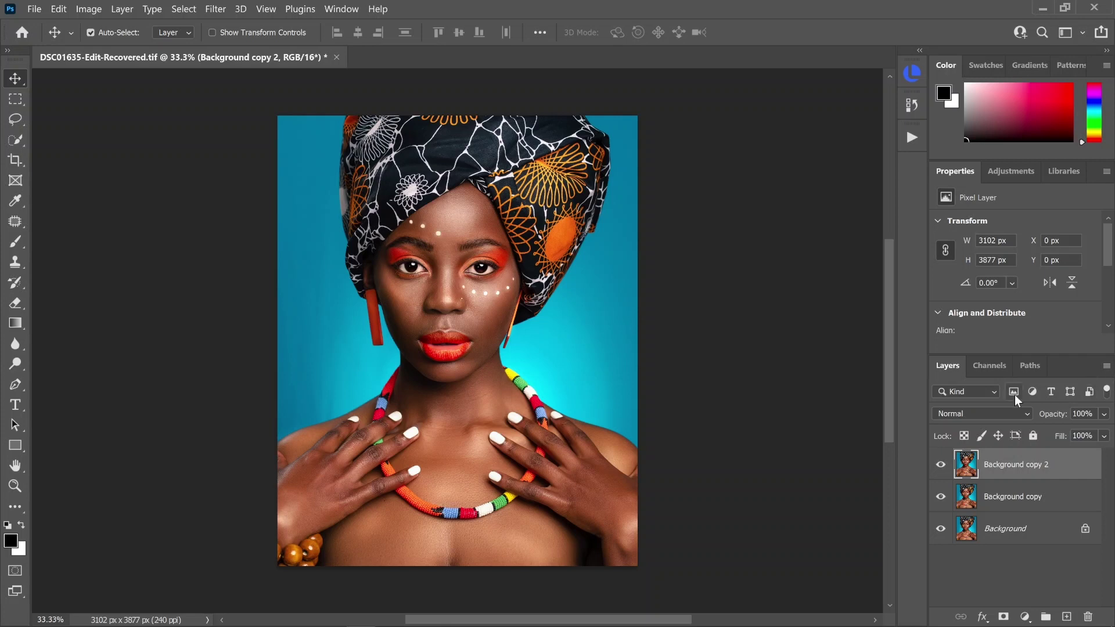
click(941, 497)
click(941, 529)
Desaturate Background copy 2 to black and white with Shift+Ctrl+U
key(ctrl)
key(ctrl+shift+u)
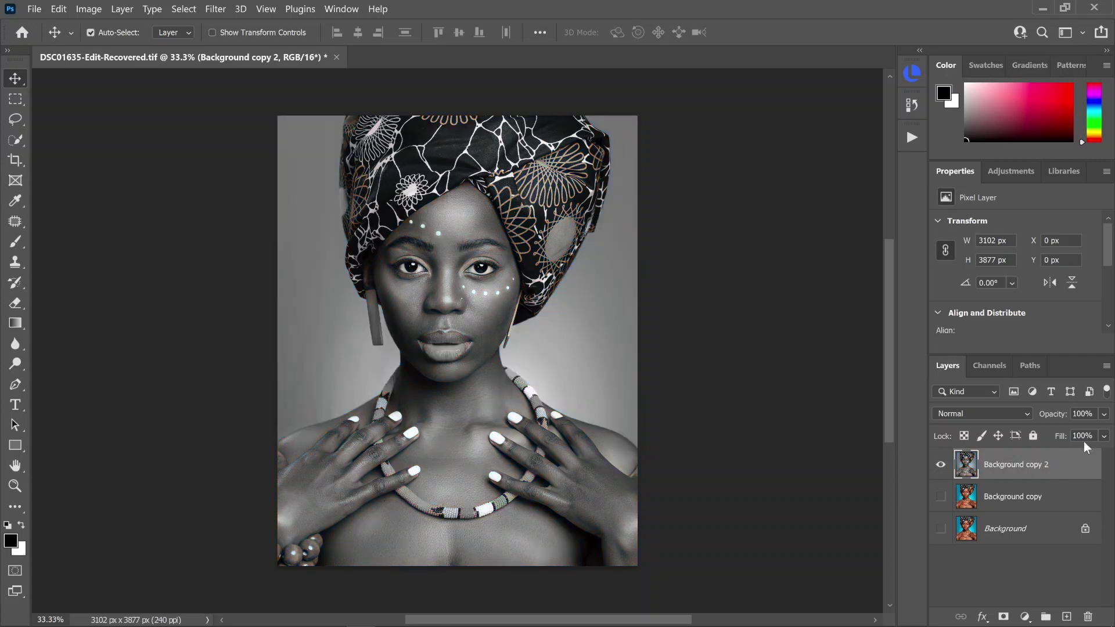
click(89, 9)
mouse_move(99, 45)
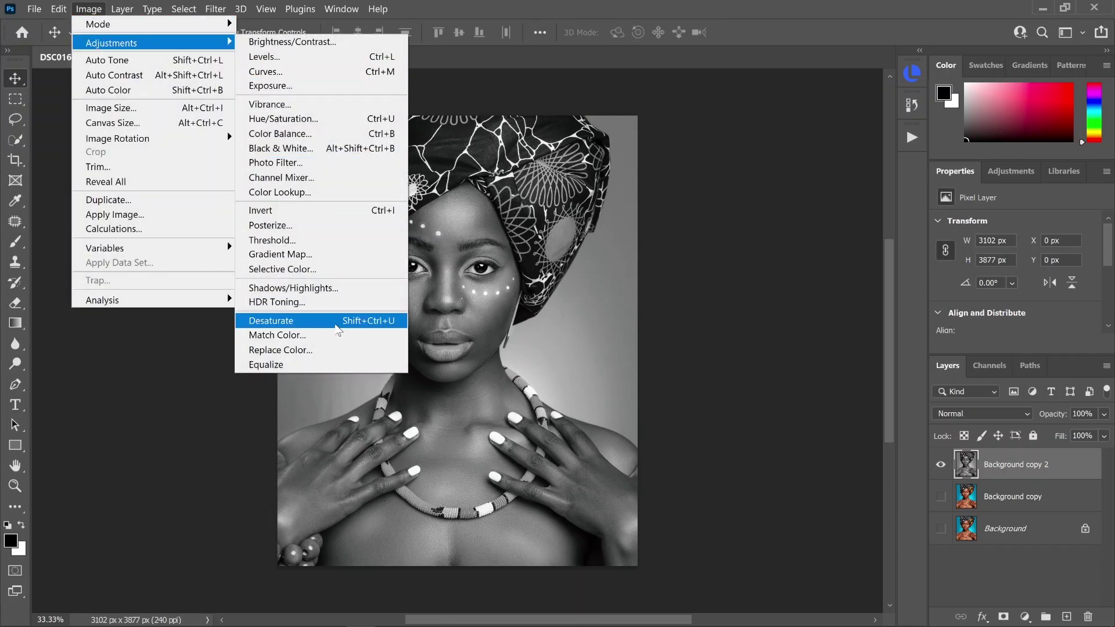
click(735, 348)
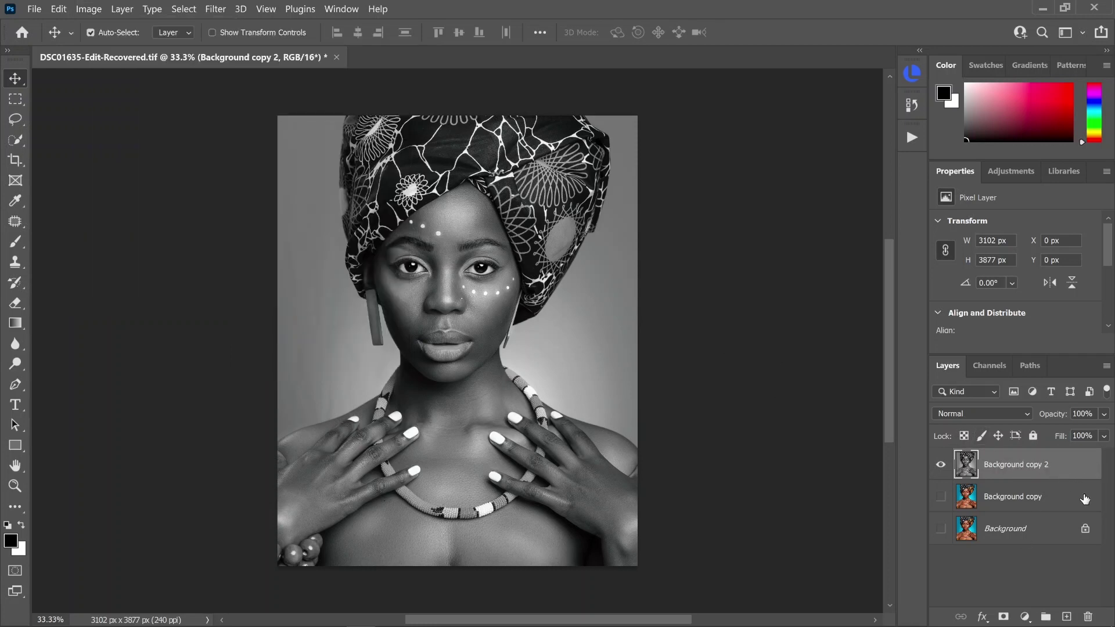
click(1025, 617)
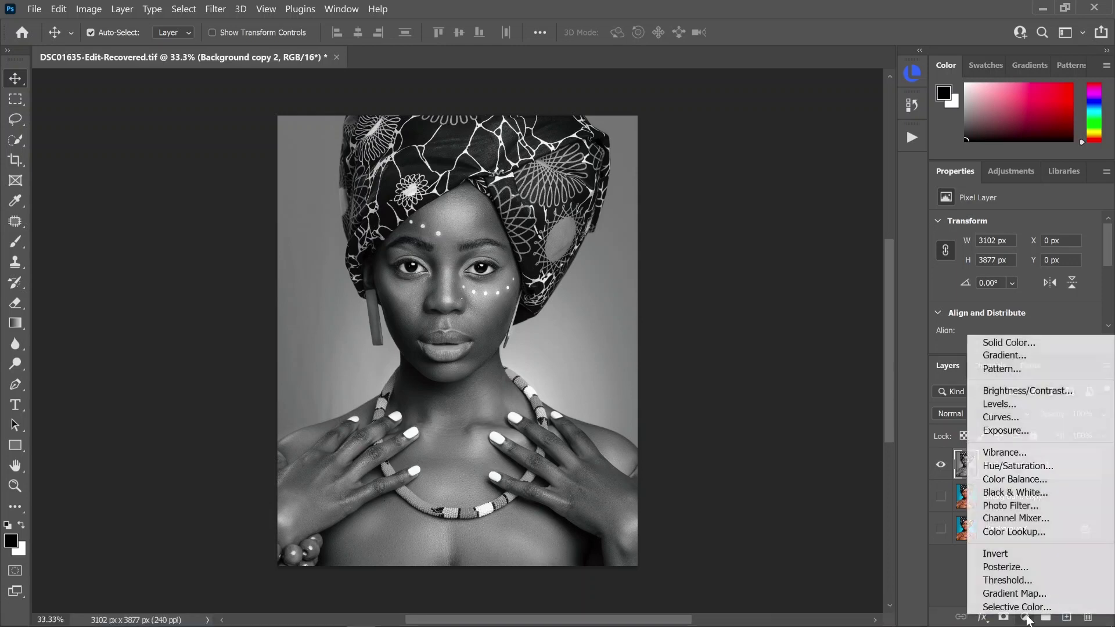
Add a Curves adjustment layer and pull a curve point down and right to darken the portrait
click(1012, 419)
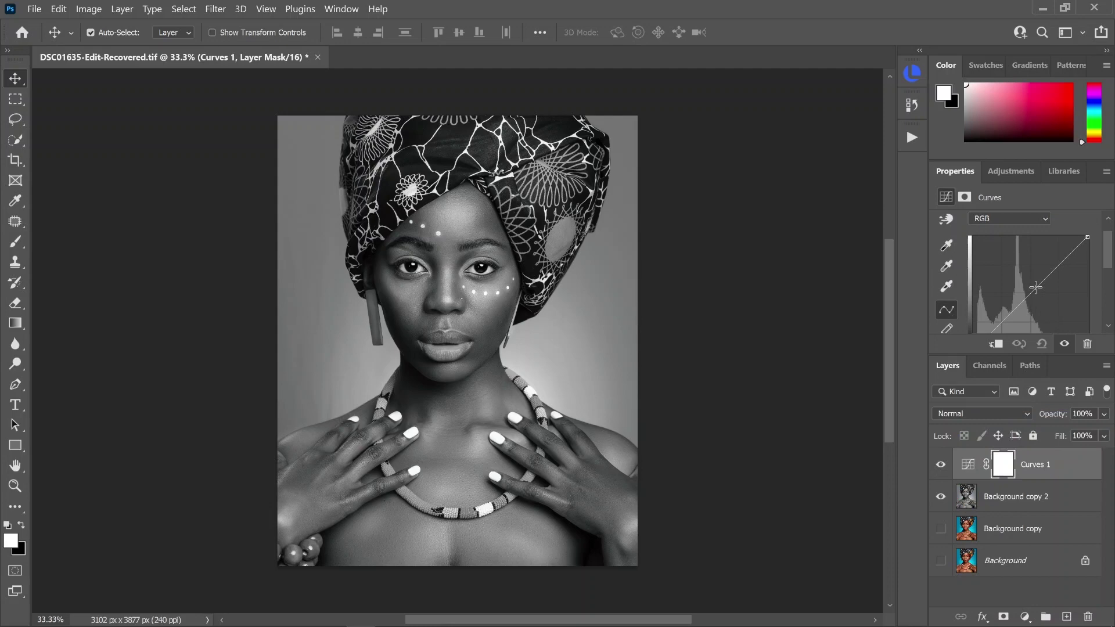
scroll(1035, 287, down, 1)
click(1032, 269)
drag(1031, 269, 1054, 281)
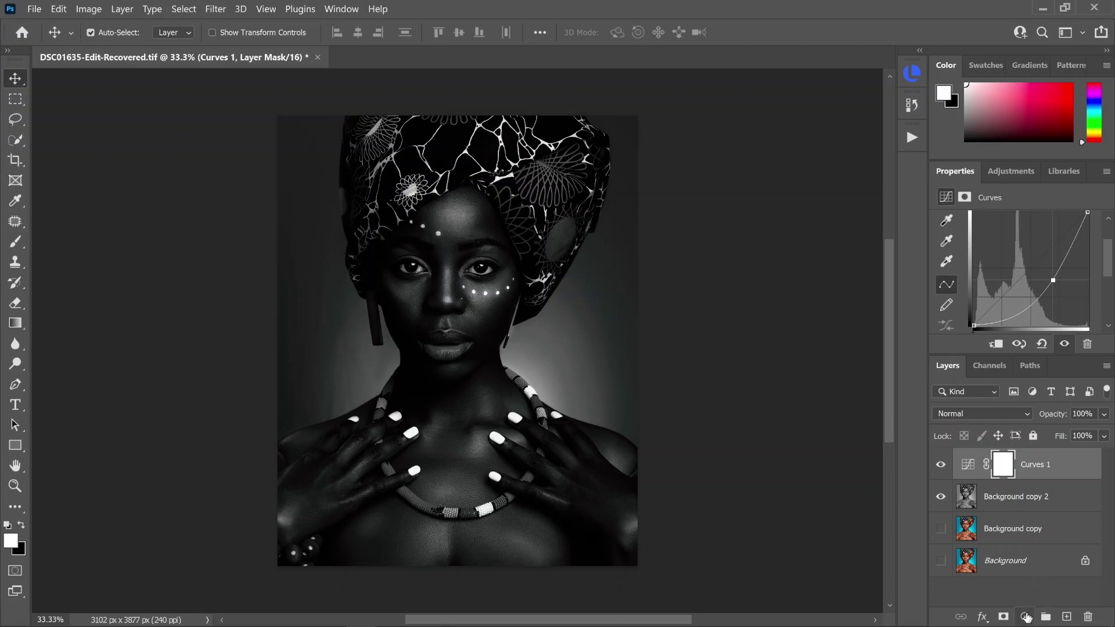
click(1026, 617)
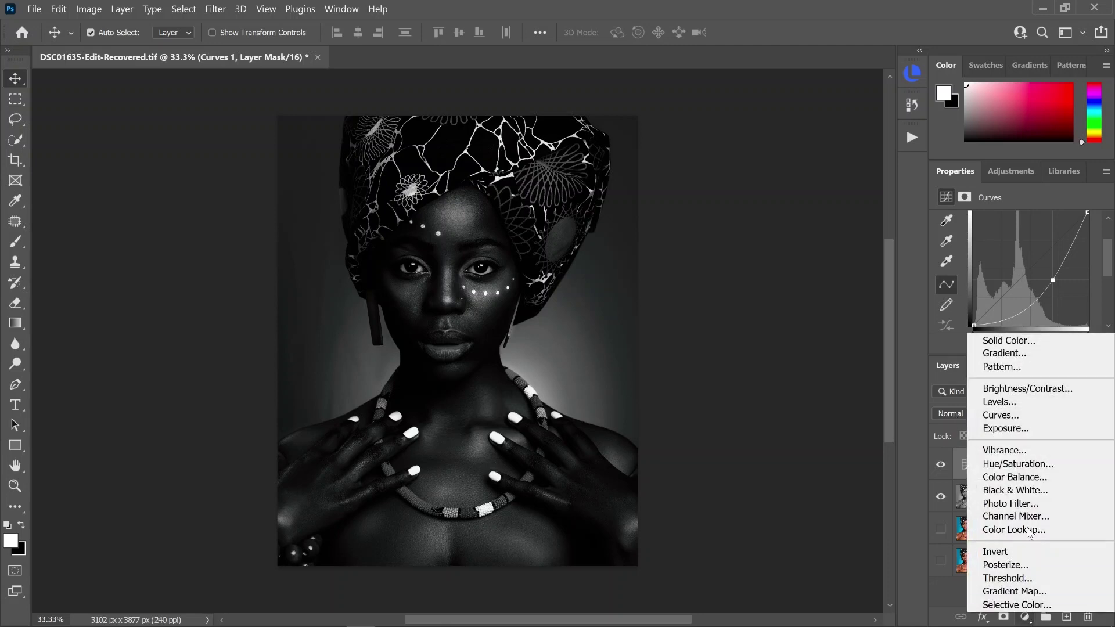
Add a Levels adjustment layer with input levels 2, 0.96 and 226
click(1040, 402)
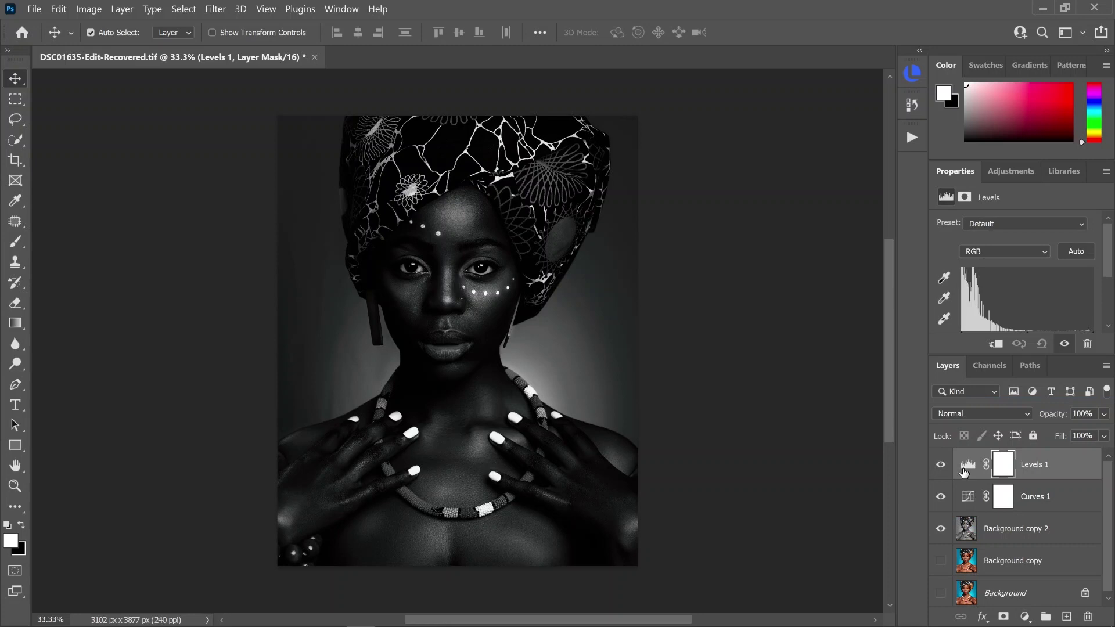
scroll(990, 312, down, 2)
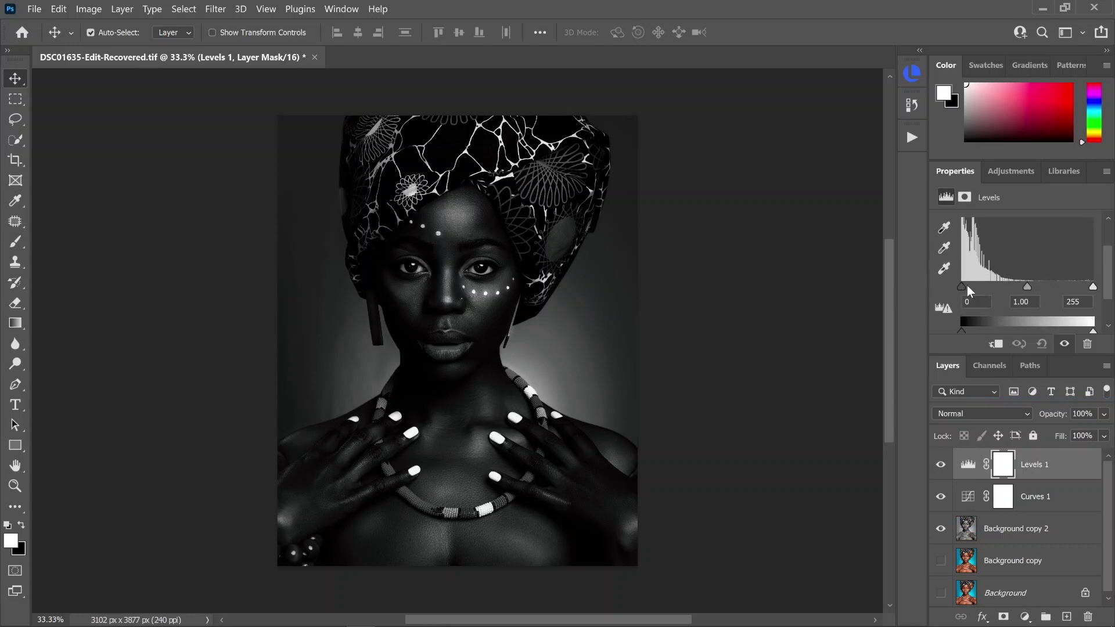
drag(963, 288, 963, 289)
drag(1093, 286, 1081, 286)
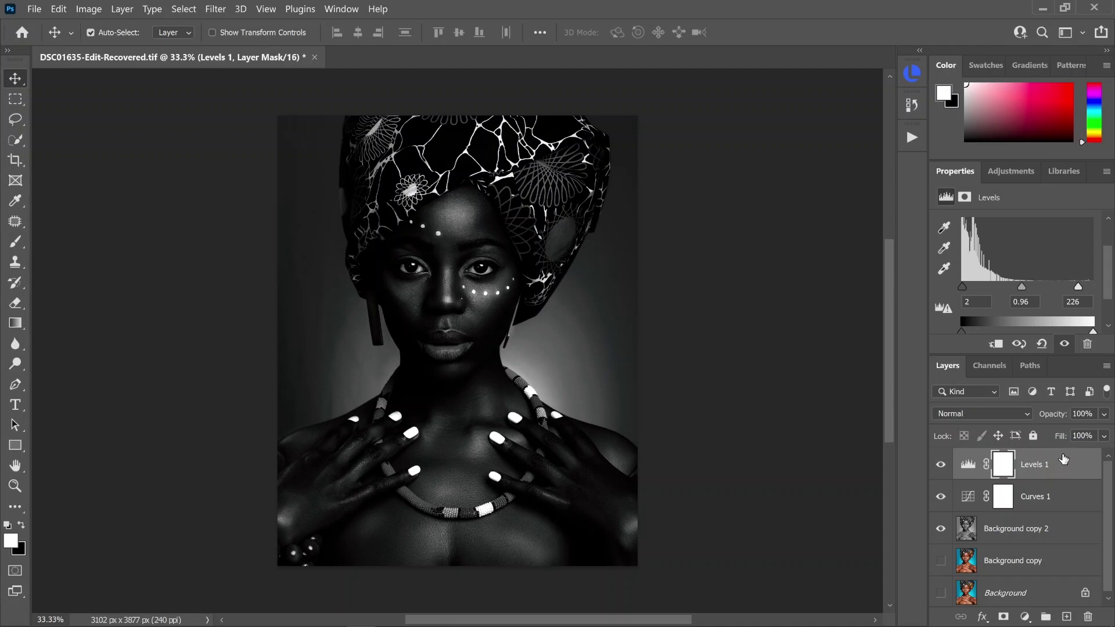
Merge Background copy 2, Curves 1 and Levels 1 into one layer, then select Background copy
click(1063, 531)
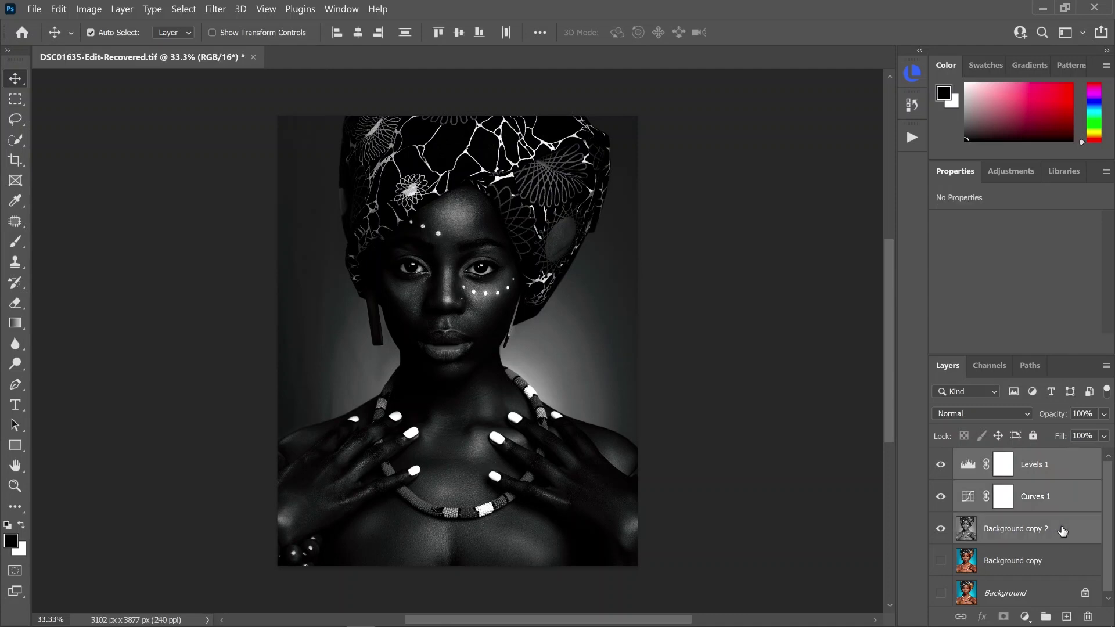
right_click(1063, 531)
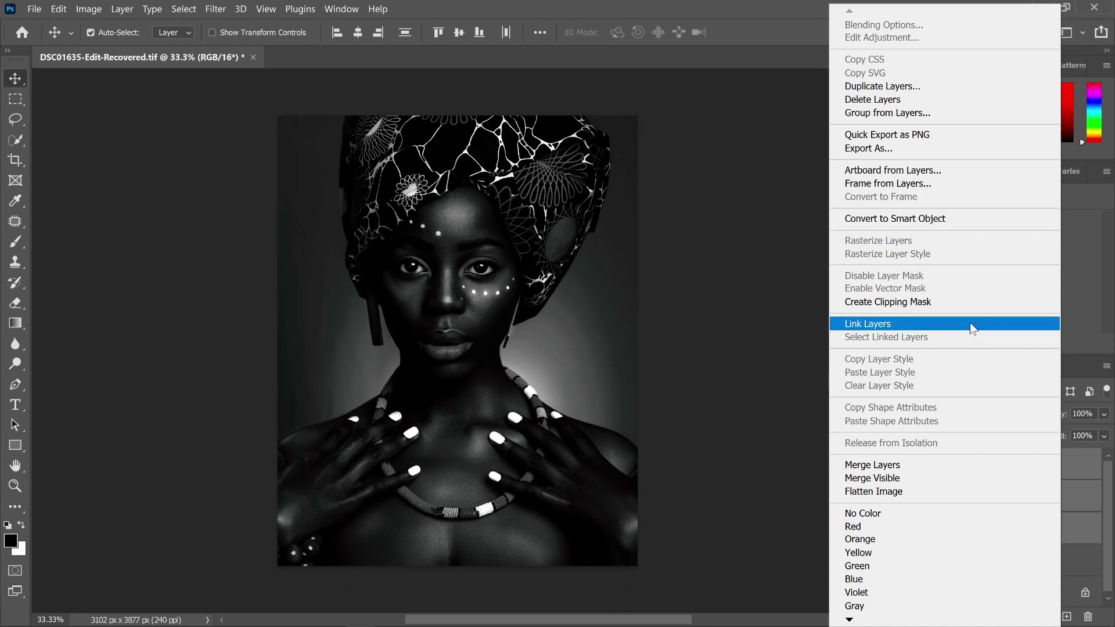
click(897, 465)
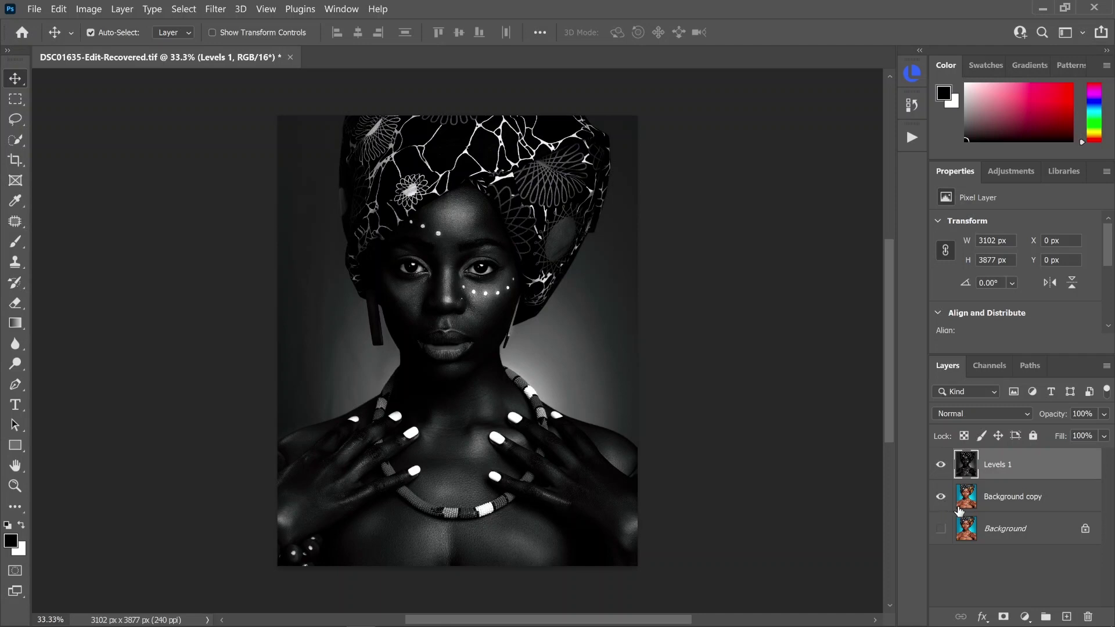
click(1023, 501)
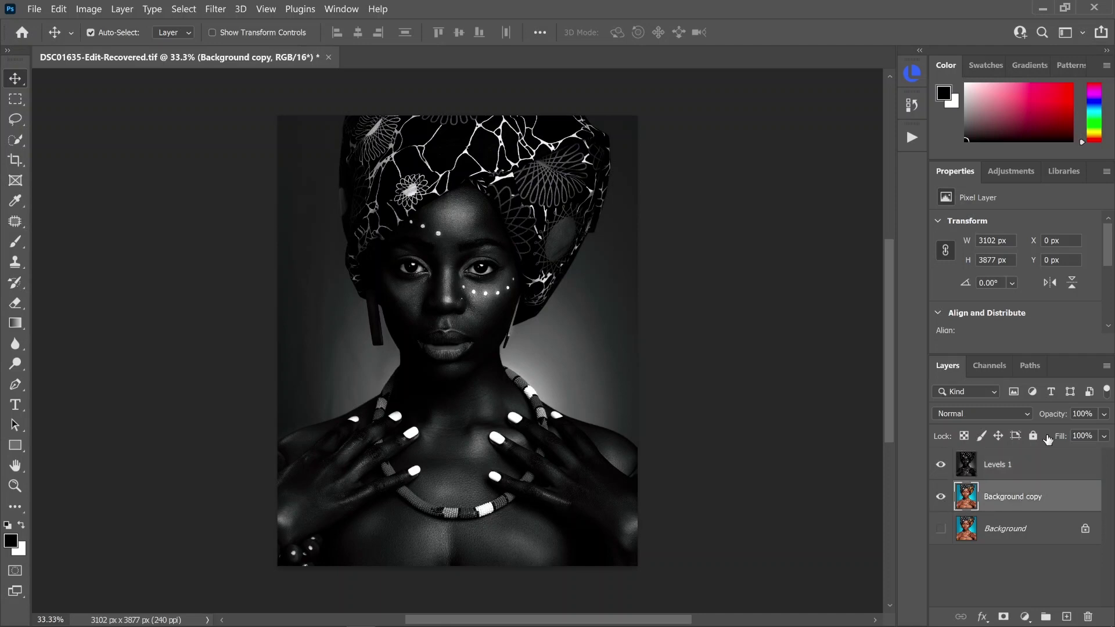
Add a Warming Filter (85) Photo Filter layer above Levels 1 at 100% density
click(1013, 172)
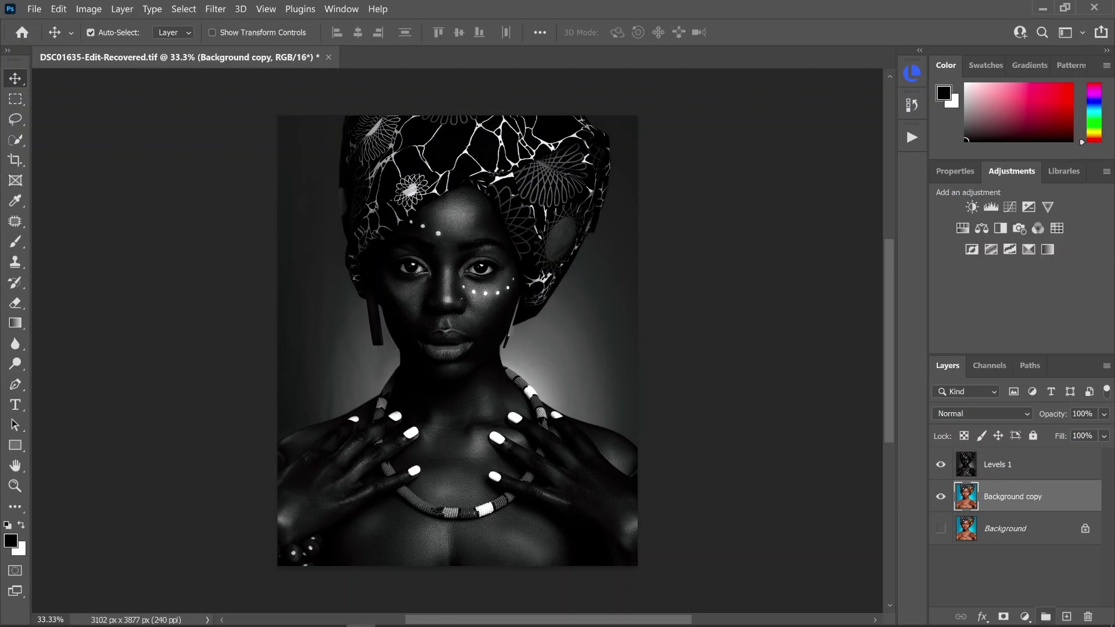
click(1028, 620)
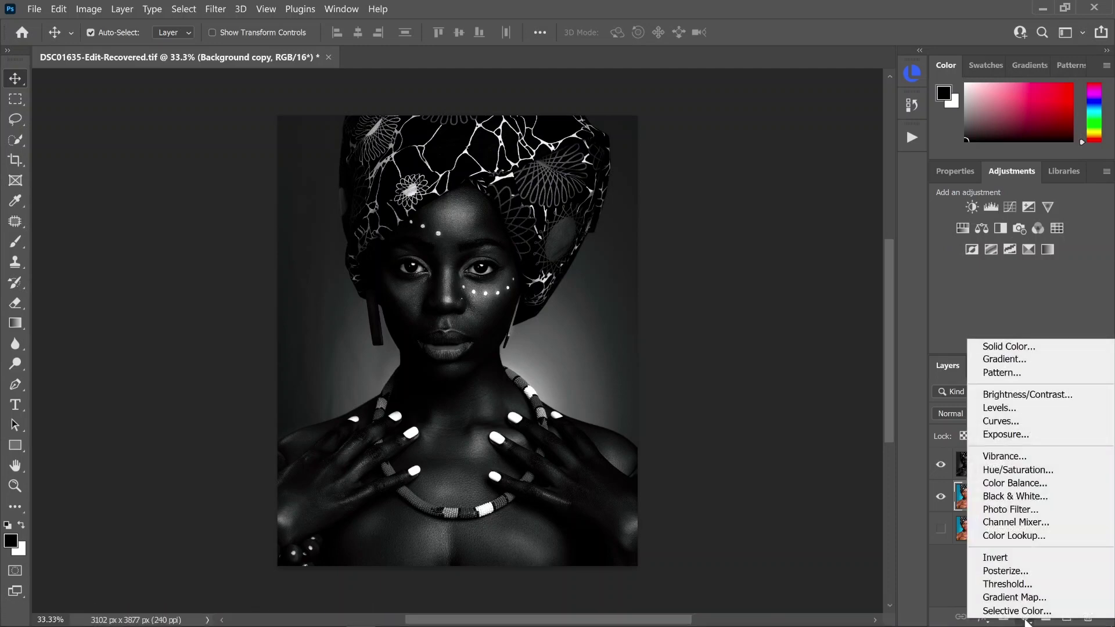
click(1022, 509)
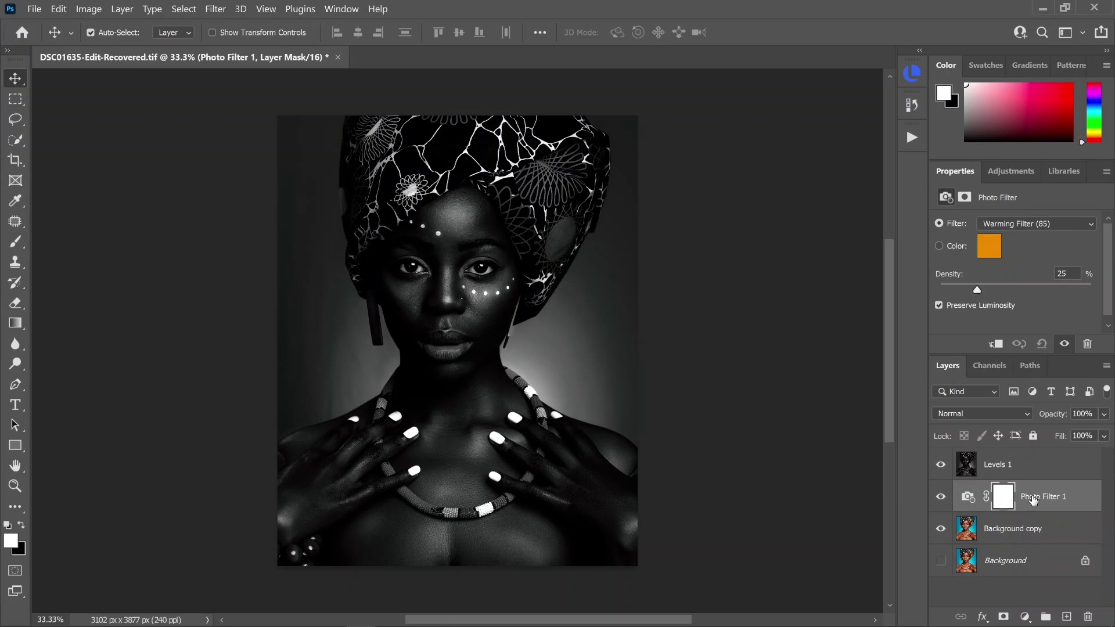
drag(1087, 496, 1082, 456)
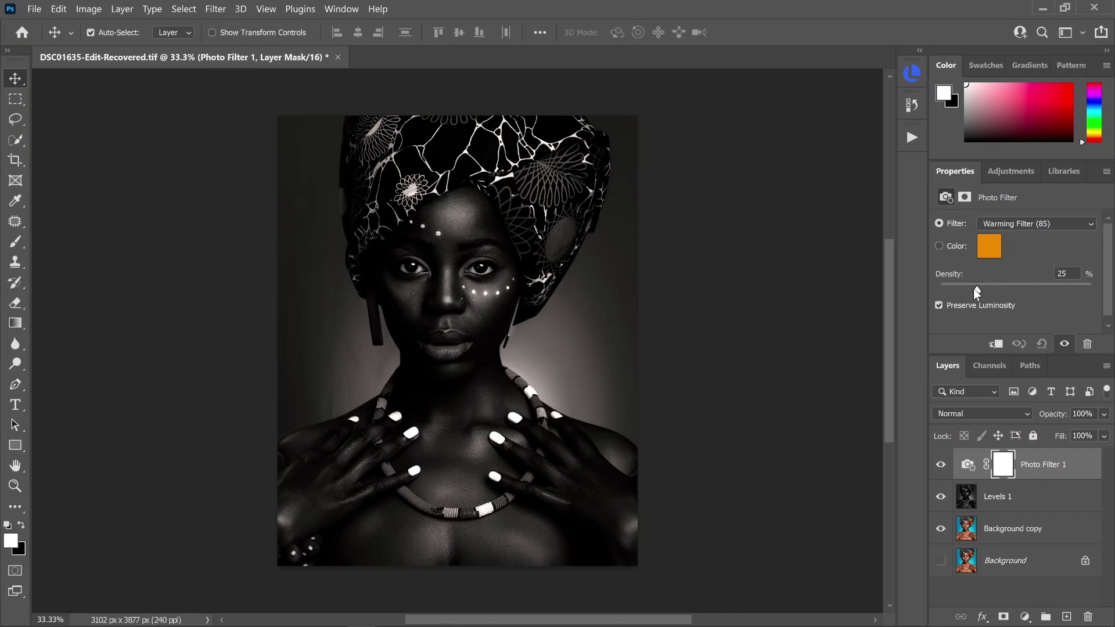
drag(1088, 290, 1092, 290)
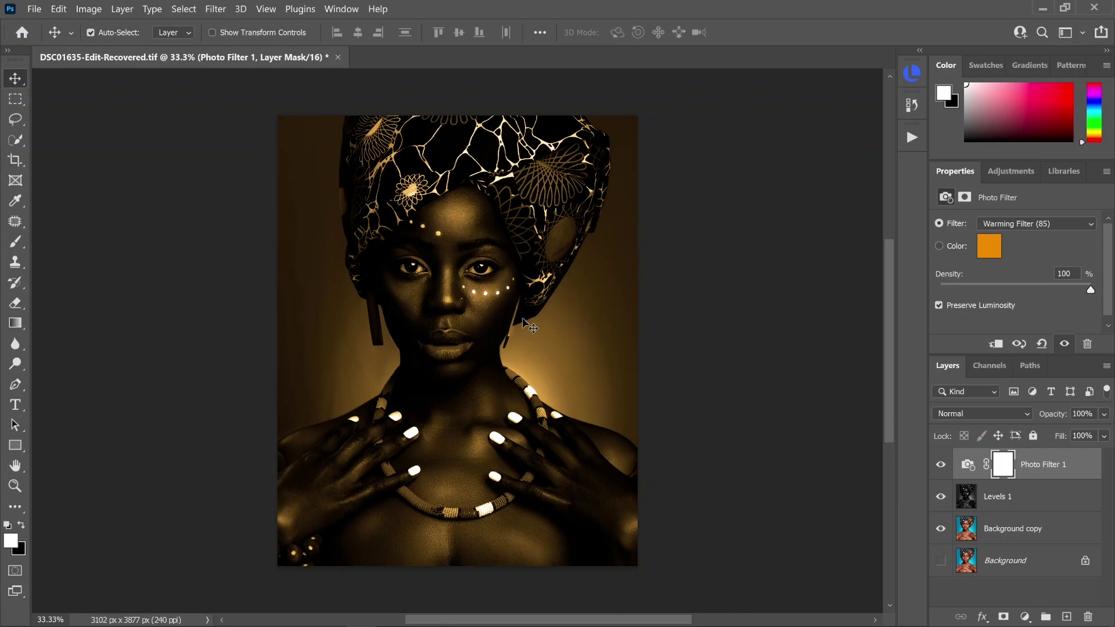
Change the Photo Filter colour to a brighter custom gold, #e1ae1d
click(985, 250)
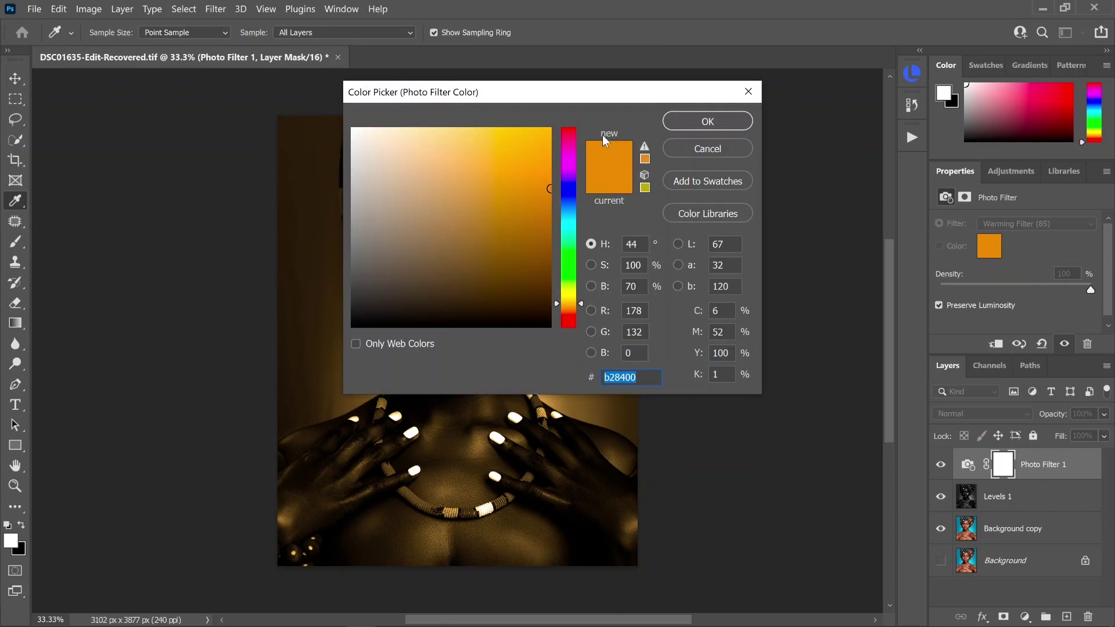
drag(601, 96, 827, 46)
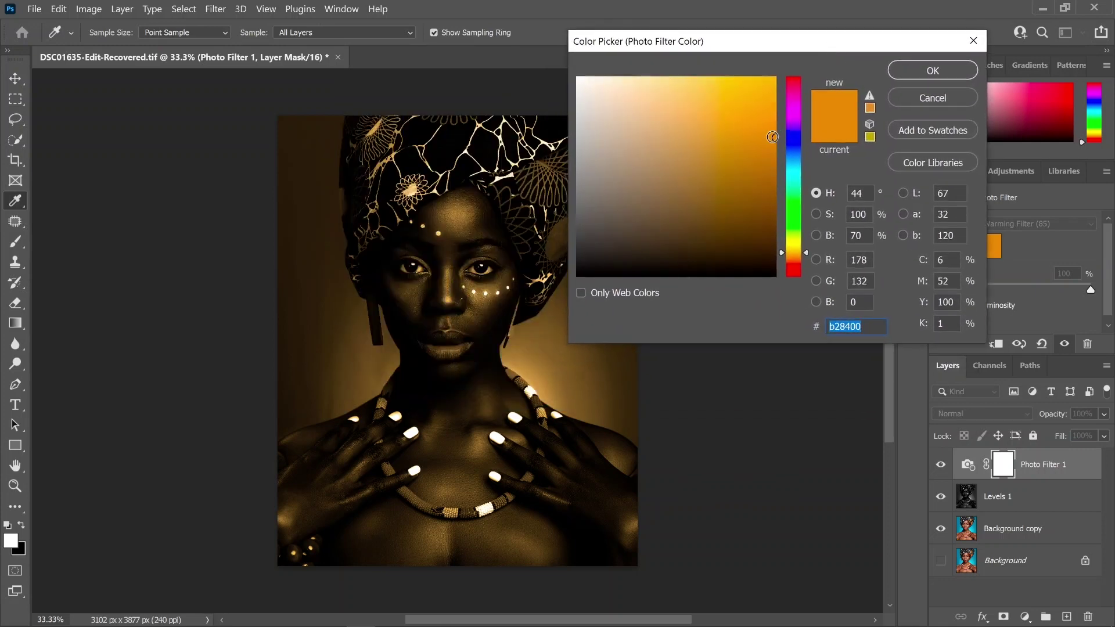
drag(771, 133, 750, 100)
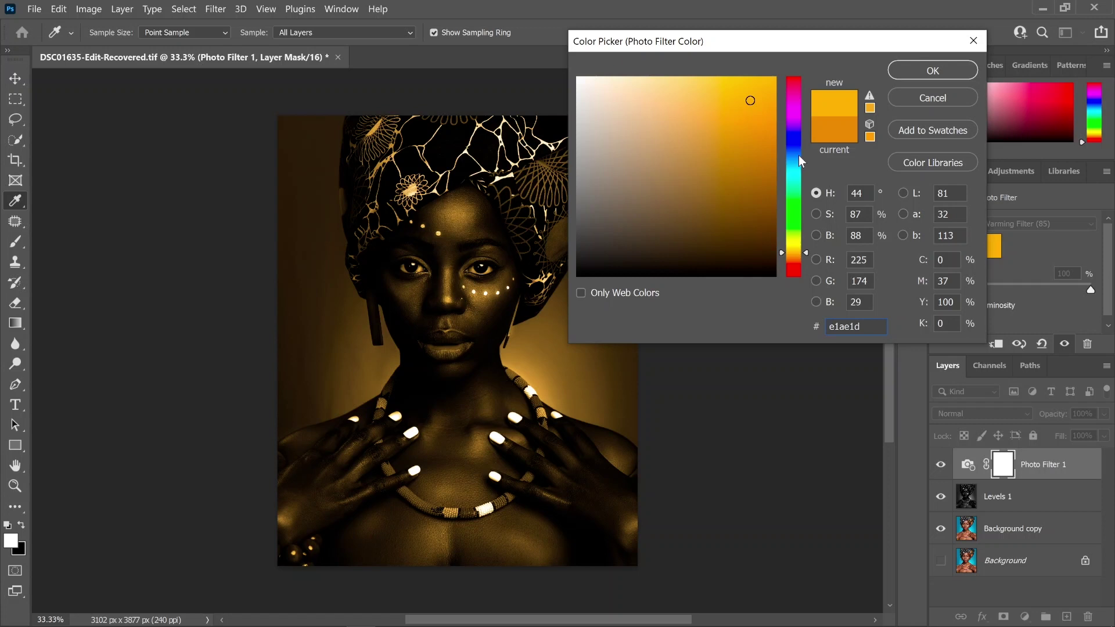
click(914, 68)
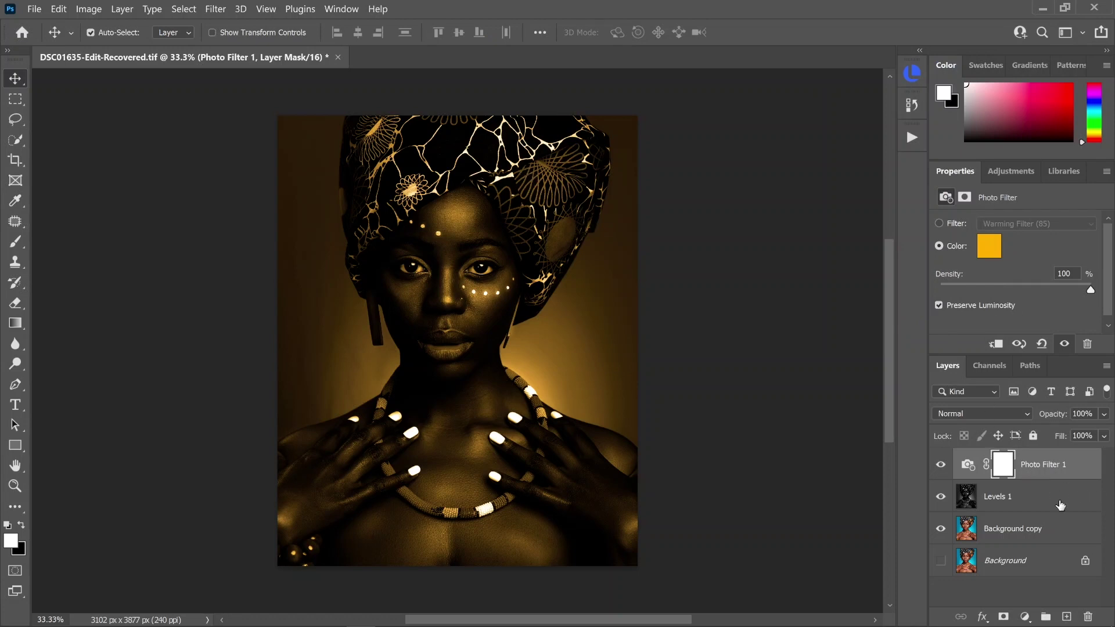
Invert the Photo Filter 1 mask to black so the gold tint is hidden
click(1006, 463)
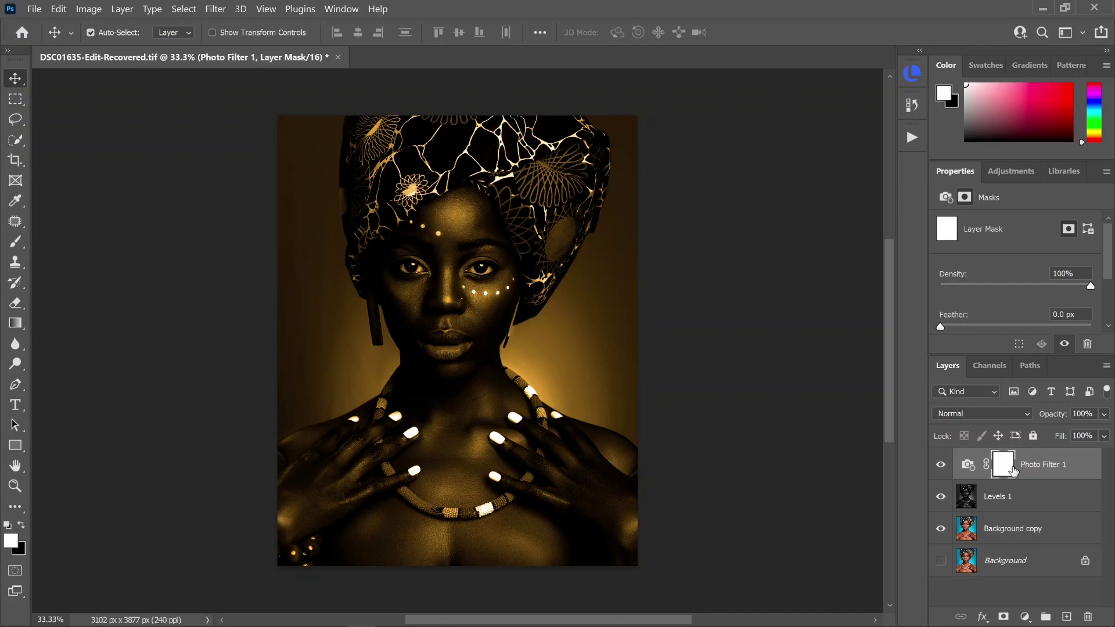
drag(1013, 471, 1014, 474)
key(ctrl+i)
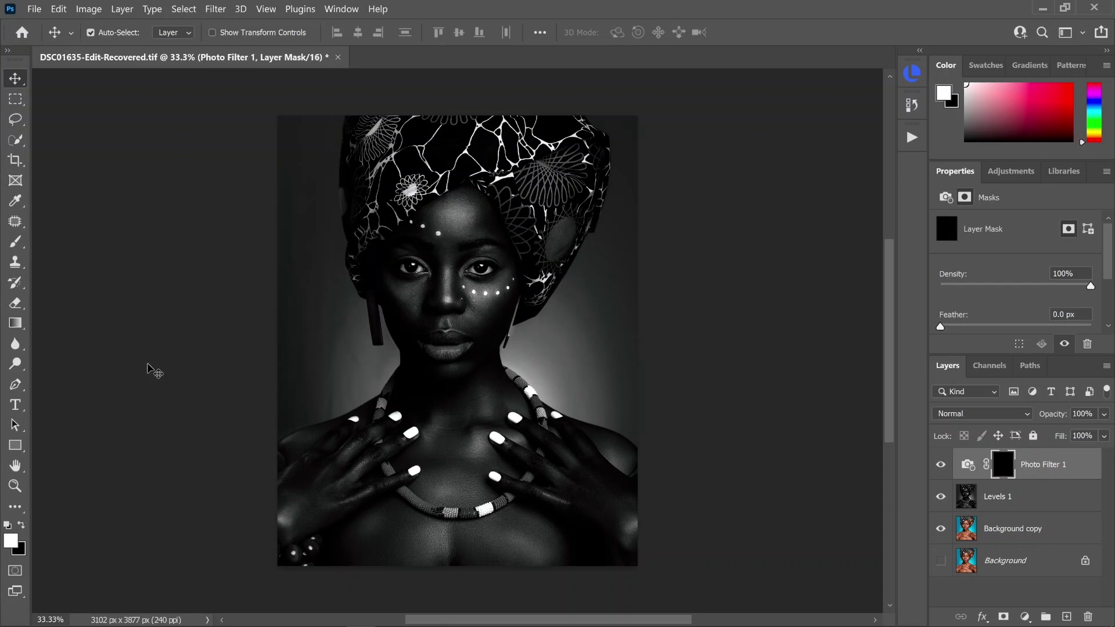
Set up the Brush at 36 px with 100% flow, zoomed in on the eyes
click(15, 242)
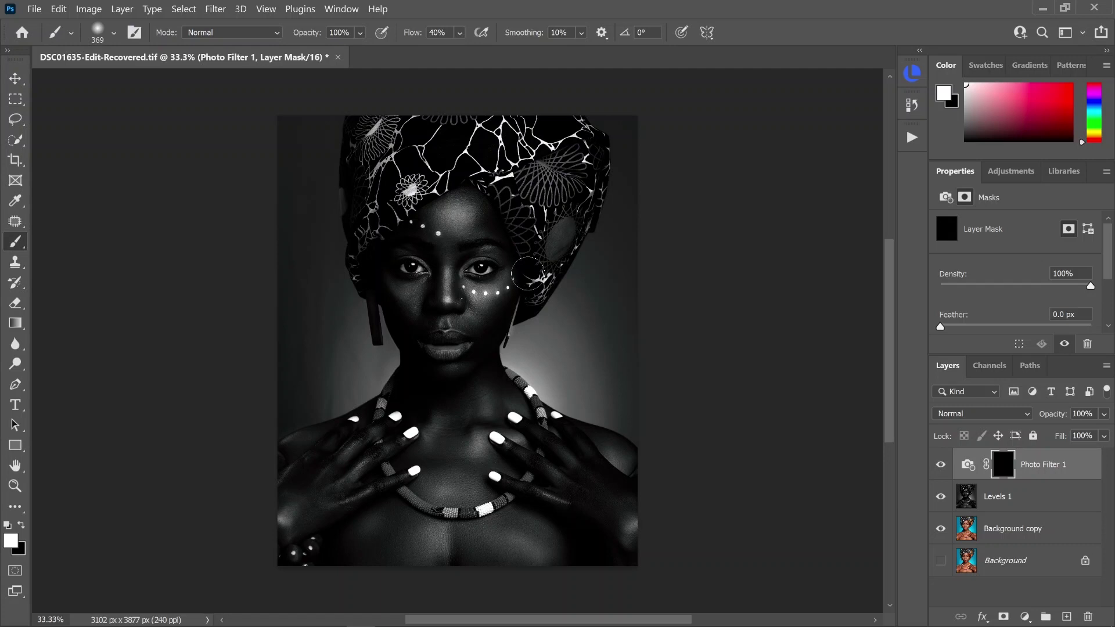
drag(526, 274, 503, 283)
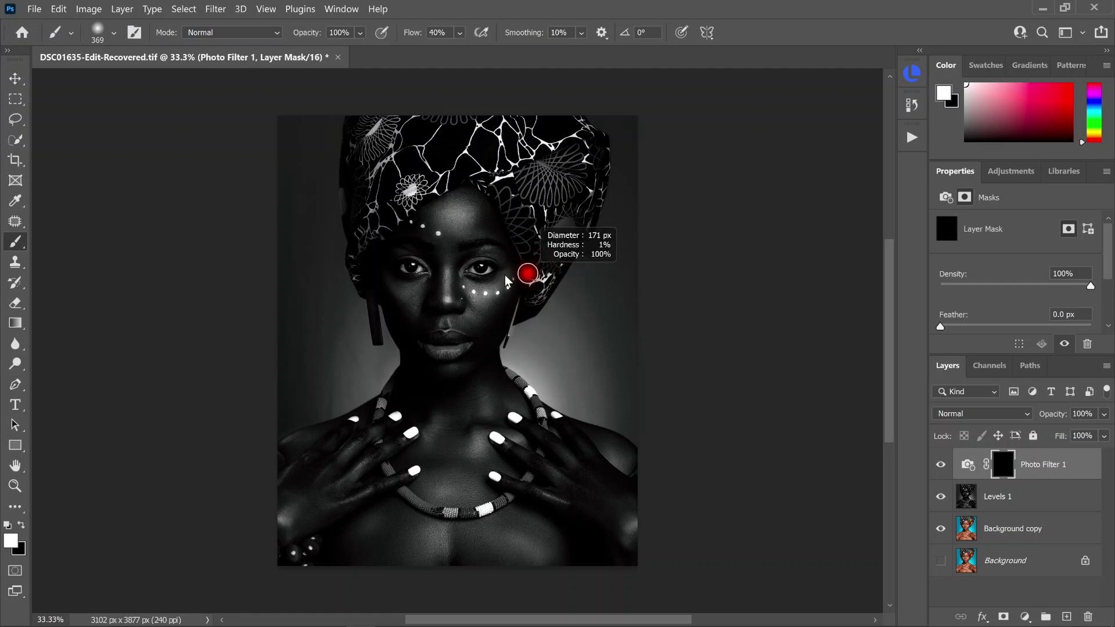
drag(507, 252, 491, 256)
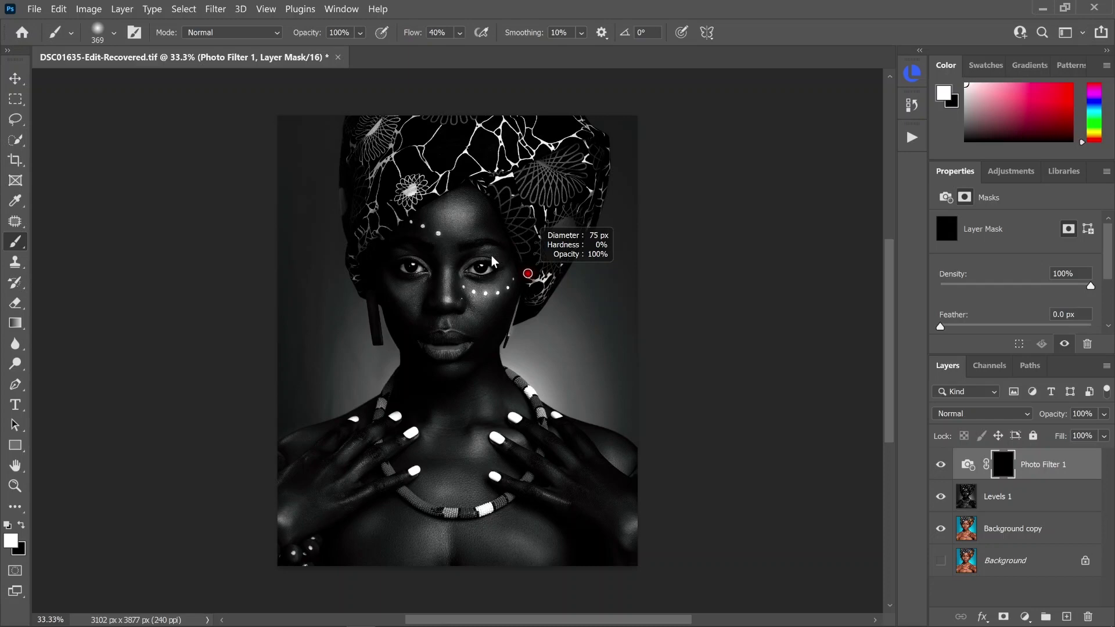
scroll(449, 265, up, 8)
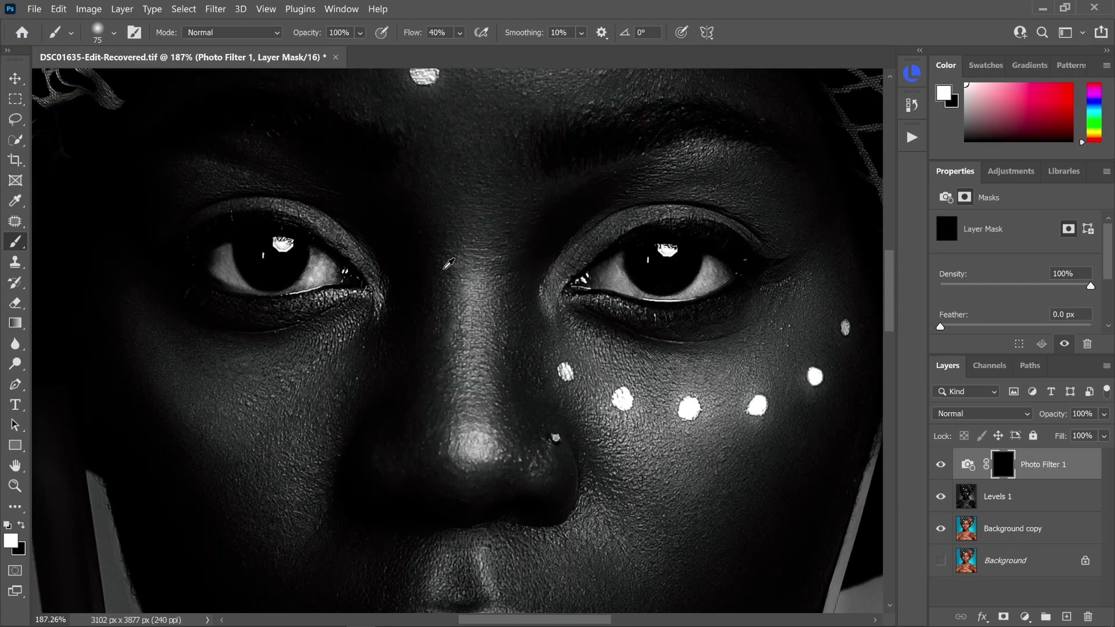
drag(579, 278, 544, 287)
click(460, 34)
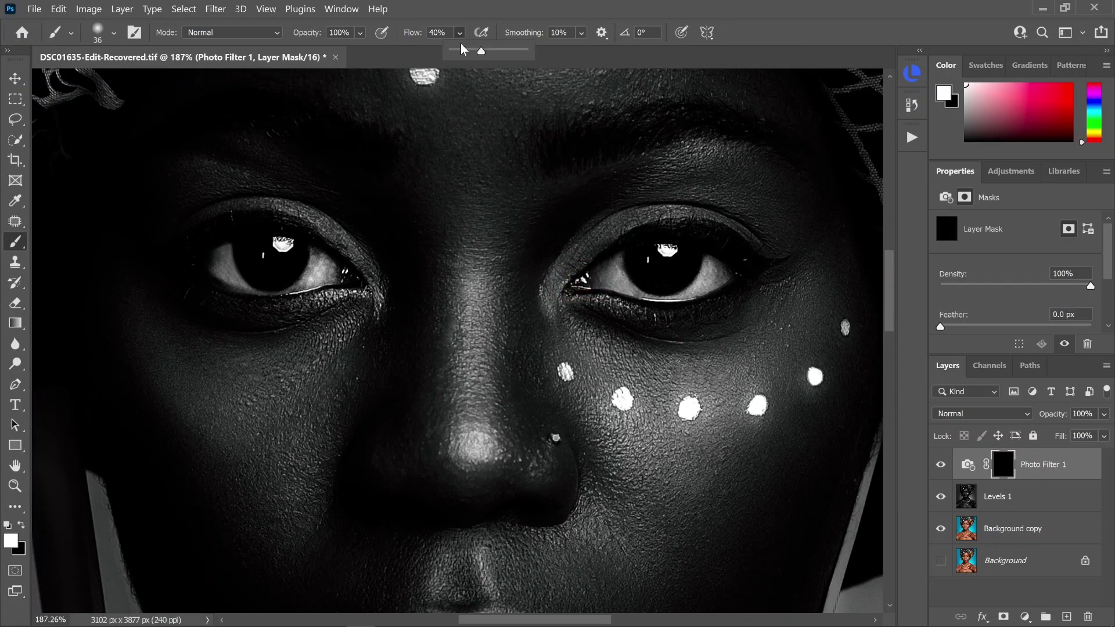
drag(482, 51, 526, 53)
Paint gold onto the right-hand eye's upper lid and lower lash line
mouse_move(571, 267)
mouse_down()
mouse_move(664, 212)
mouse_move(725, 226)
mouse_move(770, 263)
mouse_up()
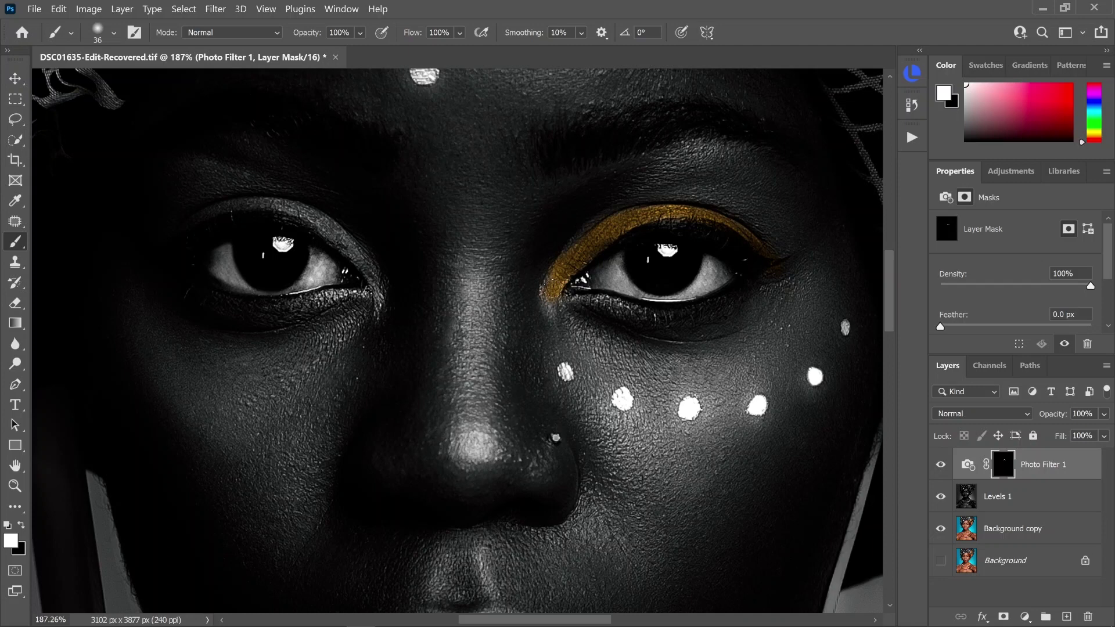
alt+right_click(562, 304)
drag(600, 297, 621, 304)
At 37 px and 28% flow, paint soft gold on the left eye's outer corner and upper lid
drag(560, 308, 555, 305)
click(459, 32)
drag(506, 49, 455, 51)
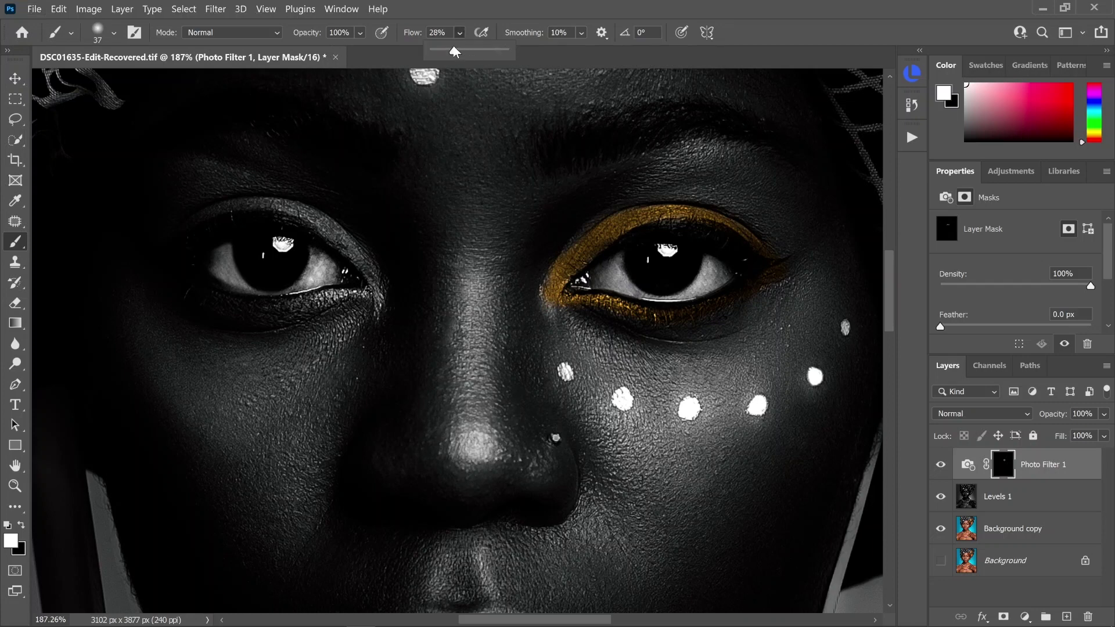
click(553, 306)
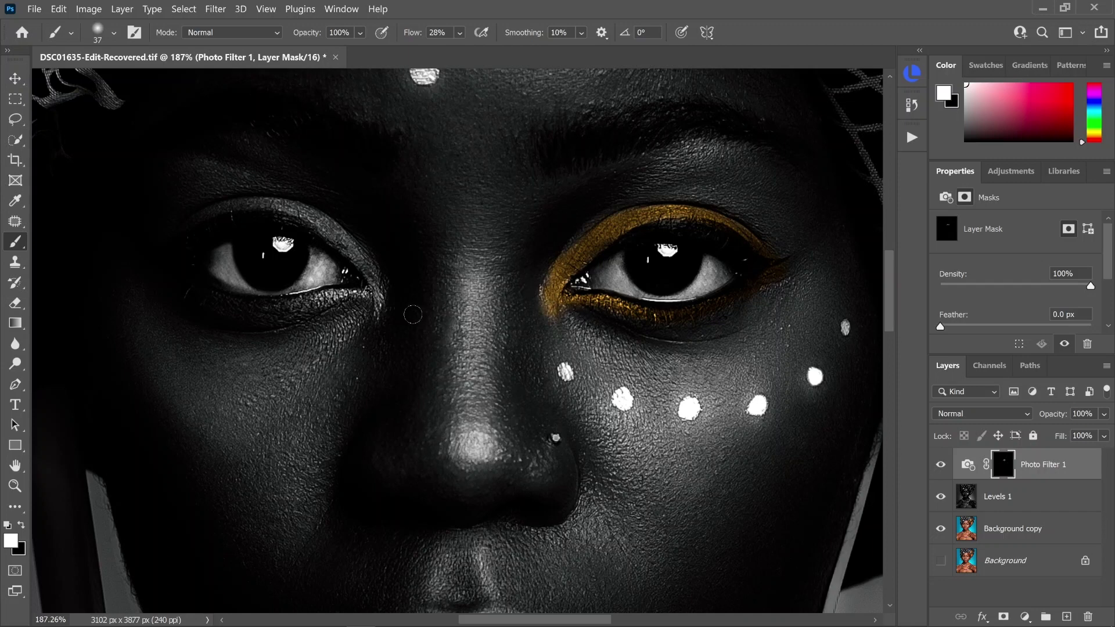
drag(376, 317, 381, 293)
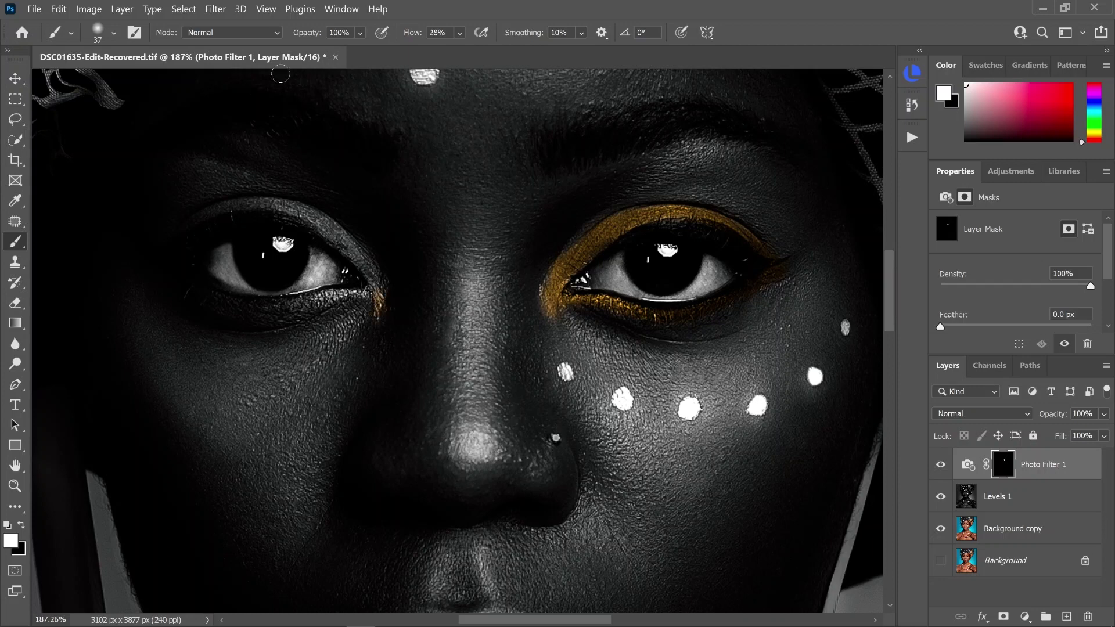
click(458, 31)
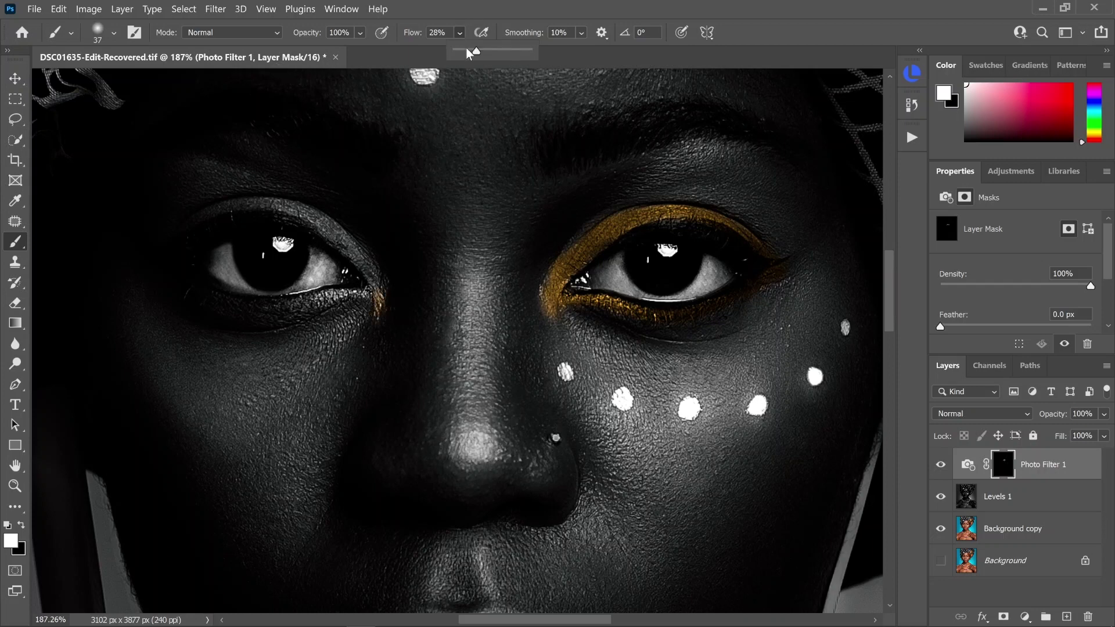
click(375, 283)
mouse_move(333, 234)
mouse_down()
mouse_move(242, 206)
mouse_move(168, 247)
mouse_up()
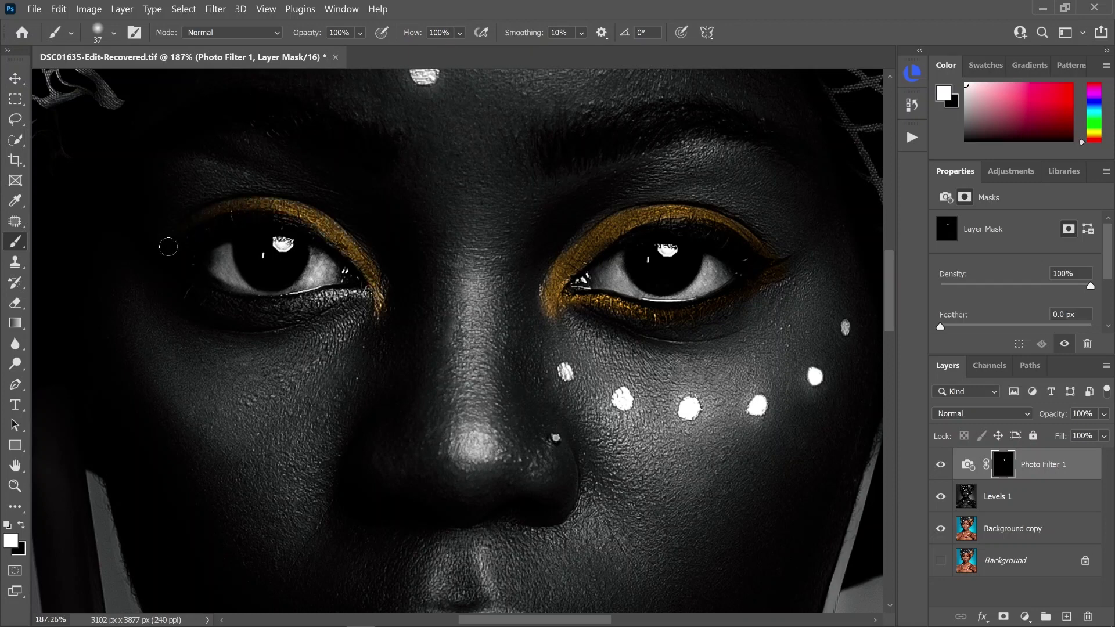
Shrink the brush to 18 px and toggle the paint colour between black and white
alt+right_click(363, 296)
drag(357, 298, 348, 293)
click(21, 527)
click(21, 526)
click(27, 525)
click(27, 525)
click(27, 525)
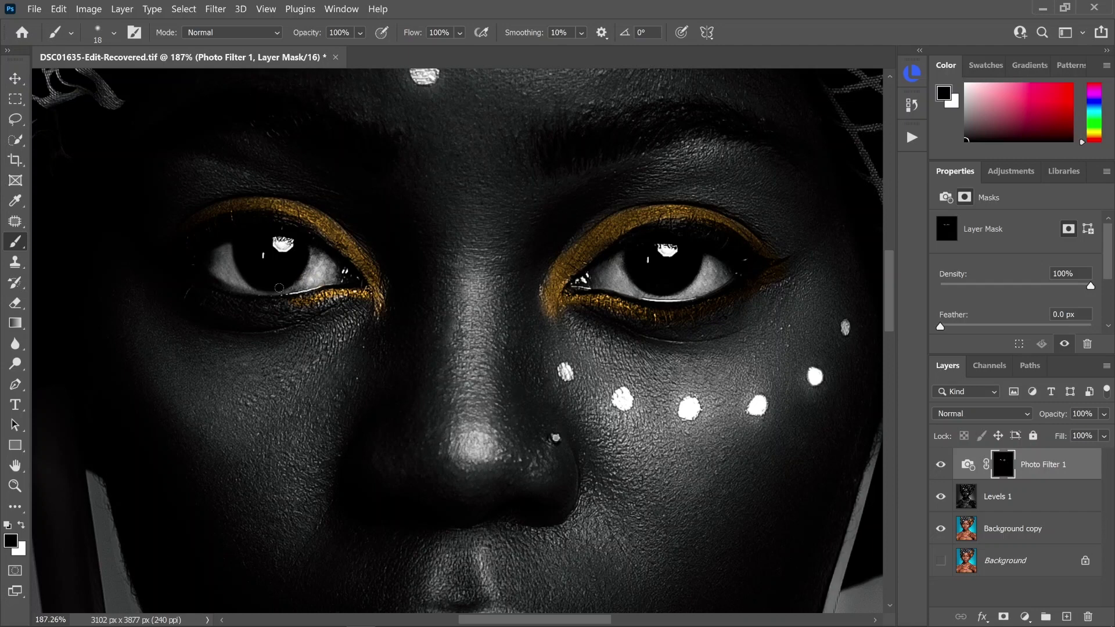
Paint white along the left eye's lower lid to reveal gold, then scroll down to the lips
key(x)
alt+right_click(259, 329)
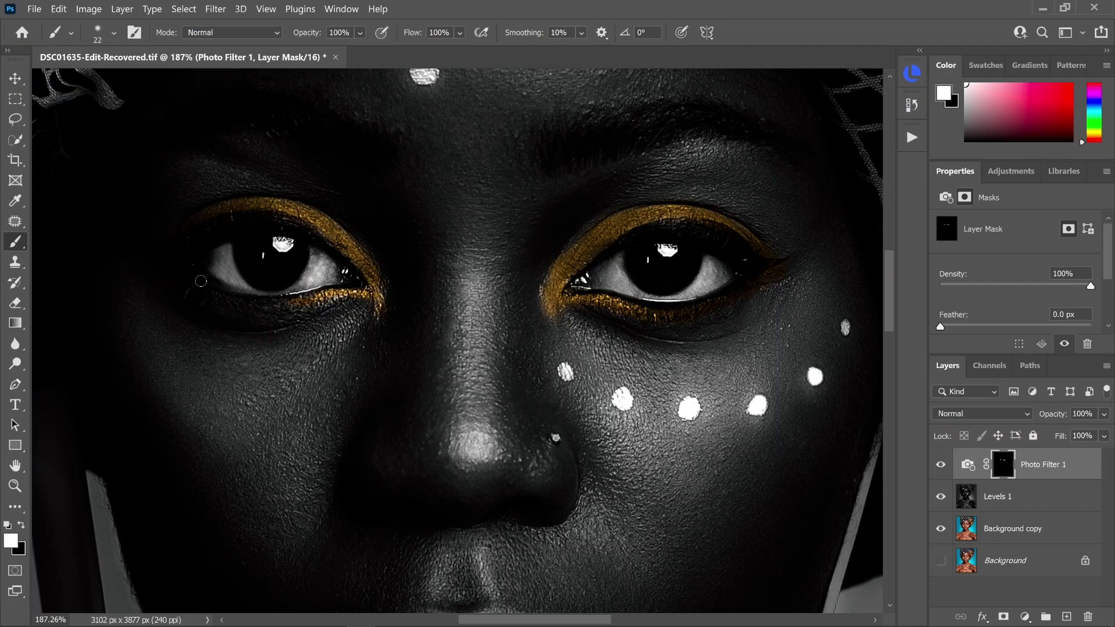
drag(227, 299, 298, 304)
scroll(471, 305, down, 5)
Paint white on the Photo Filter mask to turn the lips and three cheek dots gold
scroll(470, 305, down, 5)
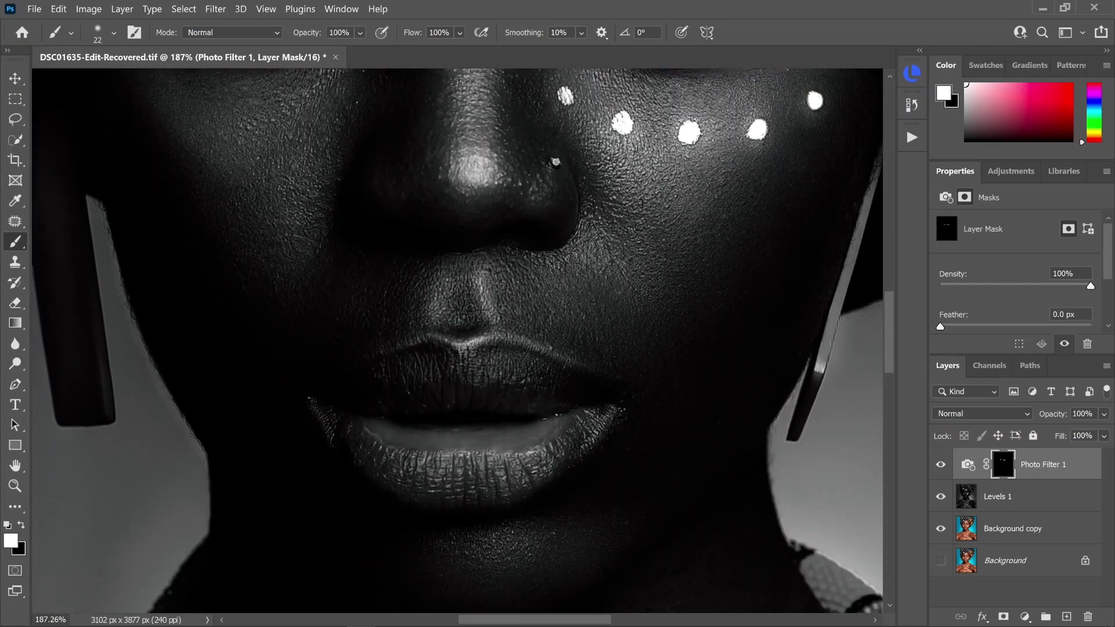
mouse_move(459, 319)
mouse_down()
mouse_move(499, 333)
mouse_move(398, 338)
mouse_move(481, 330)
mouse_move(412, 329)
mouse_move(449, 308)
mouse_move(425, 302)
mouse_move(446, 301)
mouse_move(433, 294)
mouse_move(383, 327)
mouse_move(403, 311)
mouse_move(364, 324)
mouse_move(352, 354)
mouse_move(332, 348)
mouse_move(342, 371)
mouse_move(406, 413)
mouse_move(455, 425)
mouse_move(540, 403)
mouse_move(603, 336)
mouse_move(497, 300)
mouse_move(447, 316)
mouse_move(465, 306)
mouse_move(503, 294)
mouse_move(605, 342)
mouse_move(345, 348)
mouse_move(404, 387)
mouse_move(376, 367)
mouse_move(490, 397)
mouse_move(422, 376)
mouse_move(532, 383)
mouse_move(513, 379)
mouse_move(562, 360)
mouse_move(471, 426)
mouse_move(502, 427)
mouse_move(531, 410)
mouse_move(458, 434)
mouse_move(422, 430)
mouse_move(529, 421)
mouse_move(453, 435)
mouse_move(401, 423)
mouse_move(323, 341)
mouse_move(448, 388)
mouse_move(598, 354)
mouse_move(534, 342)
mouse_move(552, 324)
mouse_move(600, 331)
mouse_move(568, 312)
mouse_up()
scroll(600, 285, up, 2)
scroll(600, 285, up, 3)
scroll(601, 284, up, 1)
click(562, 326)
click(625, 355)
click(698, 365)
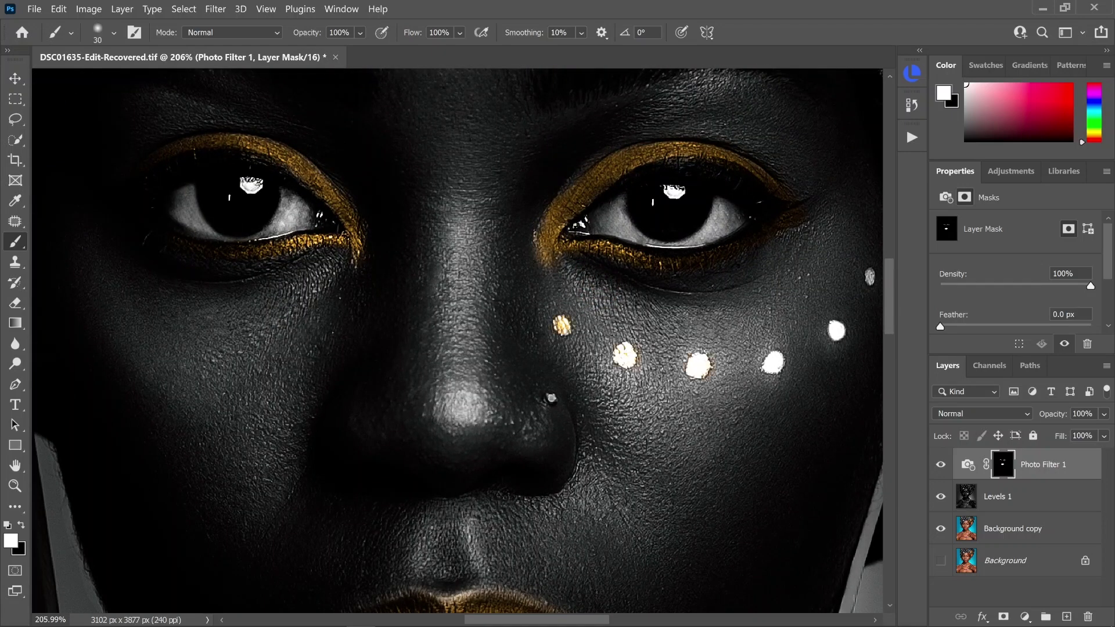
Turn the second forehead dot gold through the mask
drag(774, 360, 400, 349)
key(h)
drag(491, 265, 628, 372)
click(686, 163)
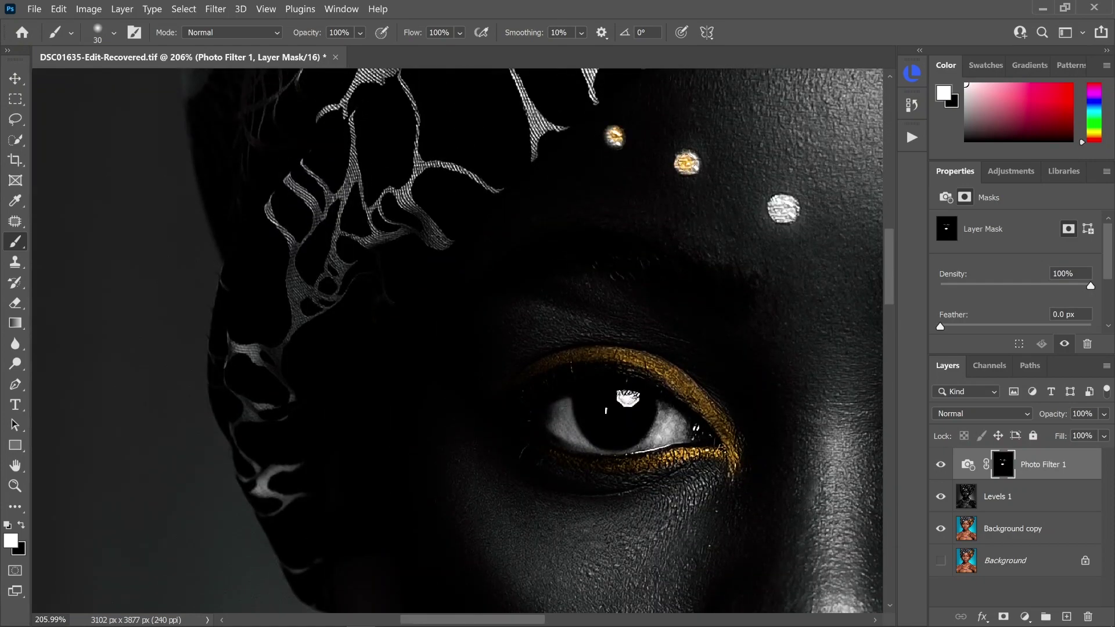
With a larger brush, gild the left and top-left headwrap lace and flower
scroll(686, 164, down, 10)
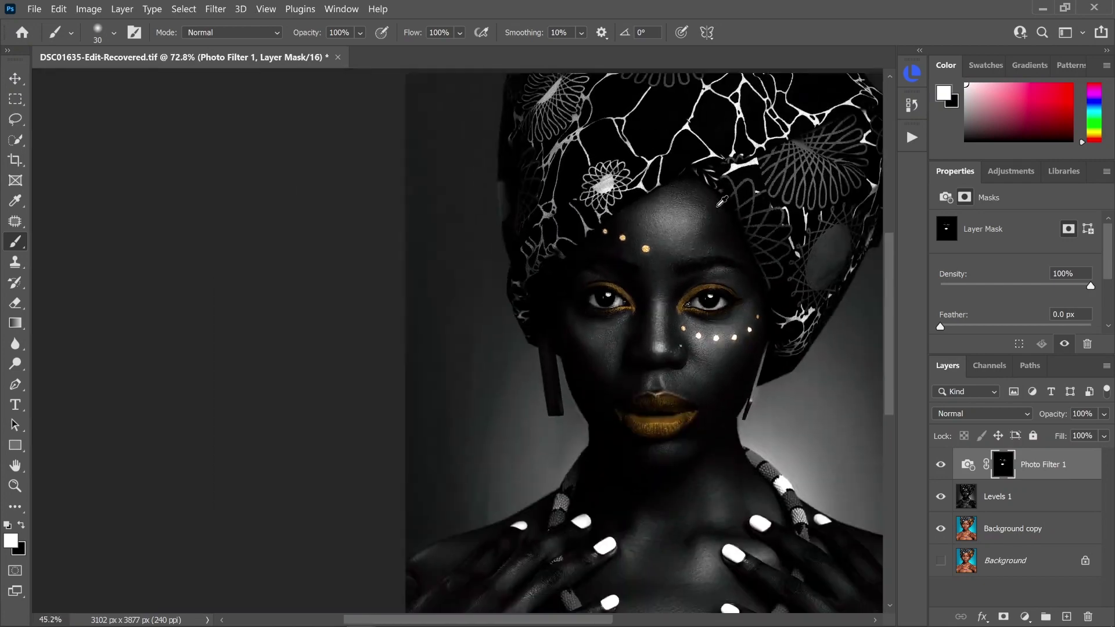
alt+right_click(708, 170)
scroll(709, 171, up, 3)
mouse_move(544, 317)
mouse_down()
mouse_move(590, 273)
mouse_move(594, 282)
mouse_move(656, 247)
mouse_up()
mouse_move(669, 177)
mouse_down()
mouse_move(534, 236)
mouse_move(568, 278)
mouse_move(657, 185)
mouse_move(754, 214)
mouse_move(747, 259)
mouse_move(786, 366)
mouse_move(827, 324)
mouse_move(865, 233)
mouse_move(831, 168)
mouse_move(790, 273)
mouse_move(719, 162)
mouse_up()
Paint gold over the lace along the headwrap's left edge and right side
scroll(509, 524, down, 5)
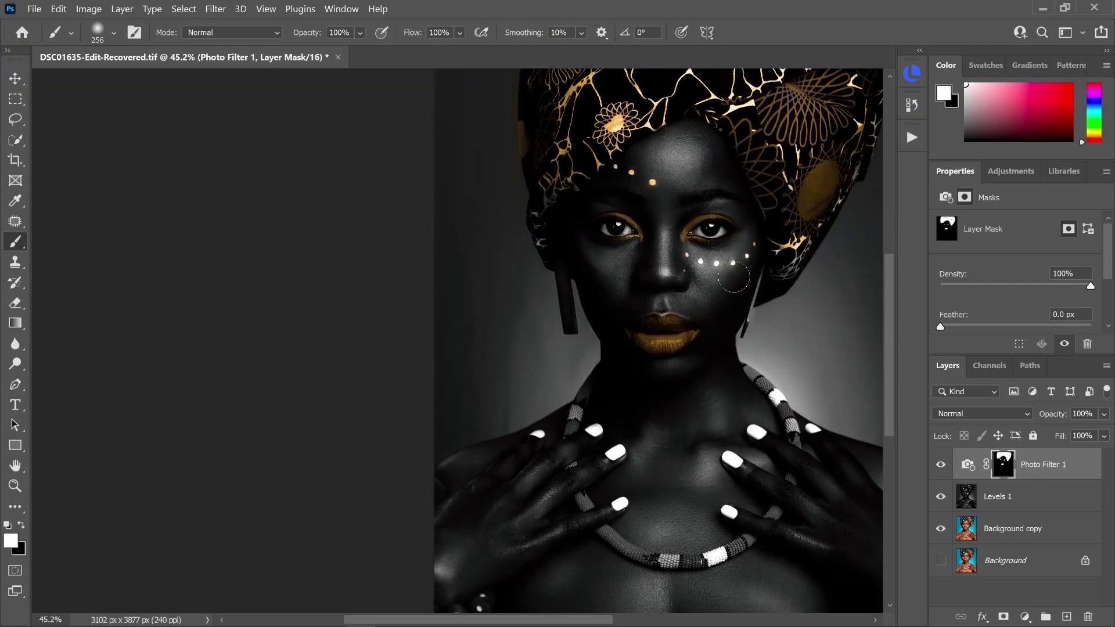
scroll(672, 235, up, 5)
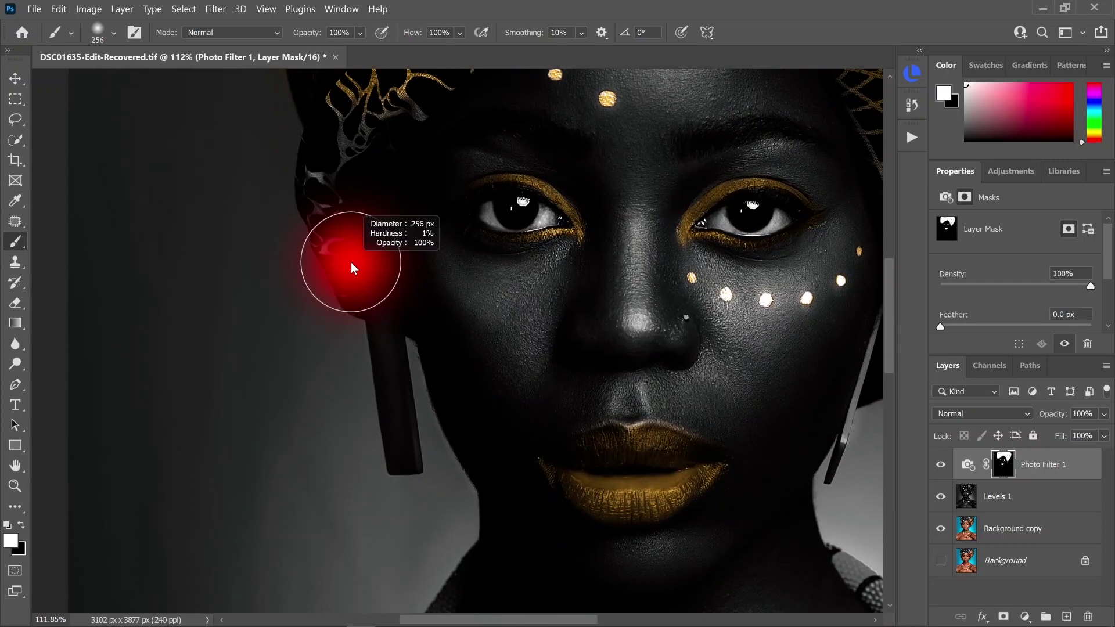
mouse_move(346, 259)
mouse_down()
mouse_move(352, 297)
mouse_move(310, 209)
mouse_move(332, 154)
mouse_up()
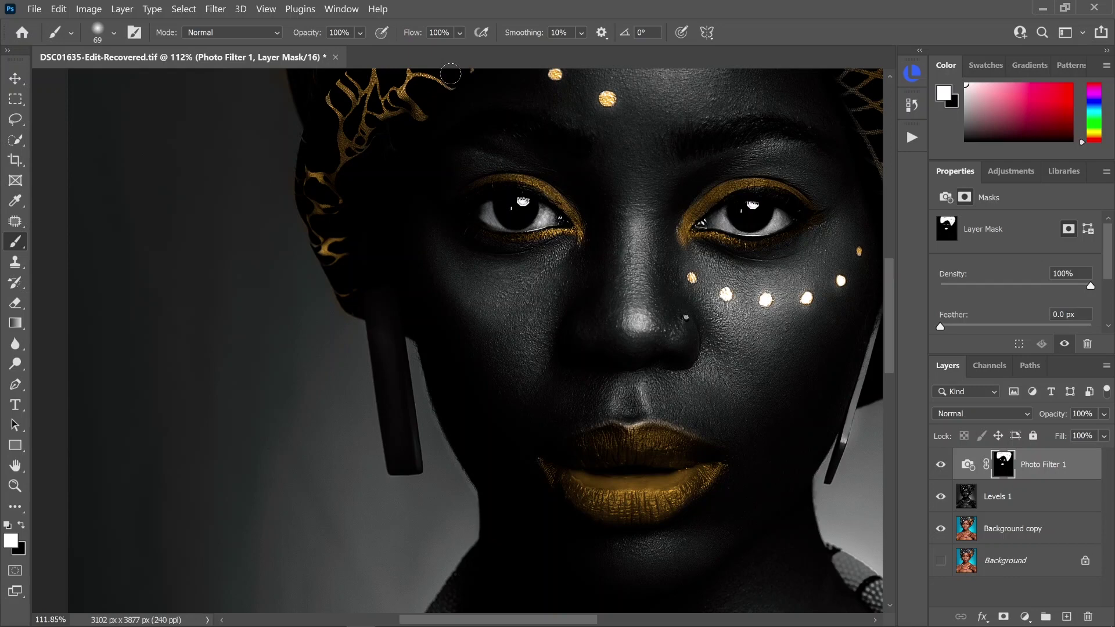
scroll(441, 110, left, 5)
scroll(528, 339, right, 10)
mouse_move(528, 339)
mouse_down()
mouse_move(600, 260)
mouse_move(540, 247)
mouse_move(549, 73)
mouse_move(689, 161)
mouse_up()
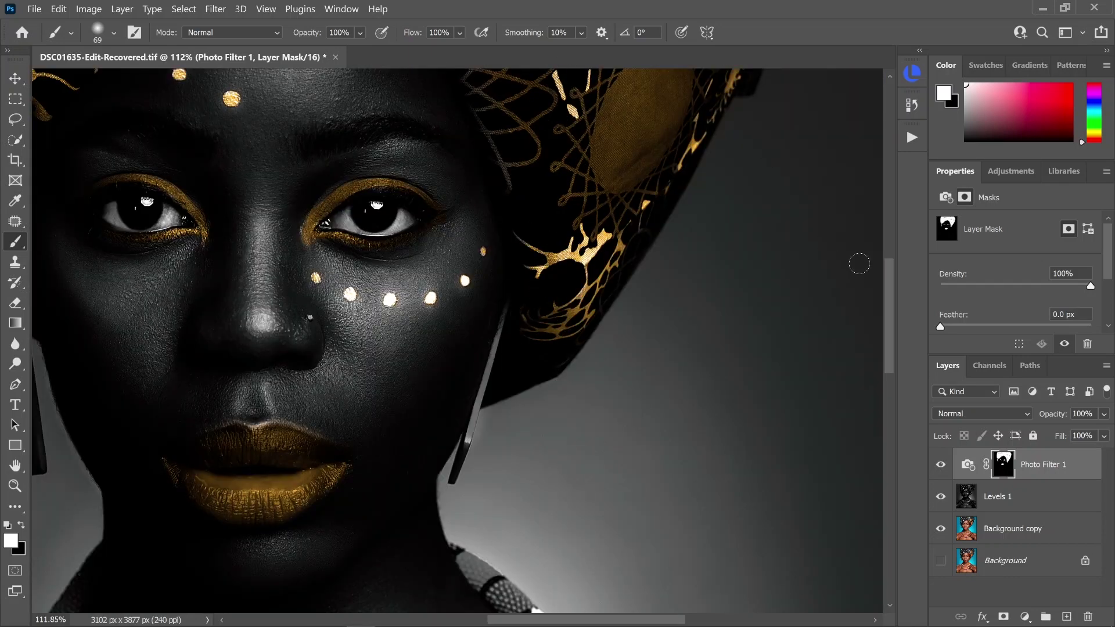
drag(890, 286, 890, 198)
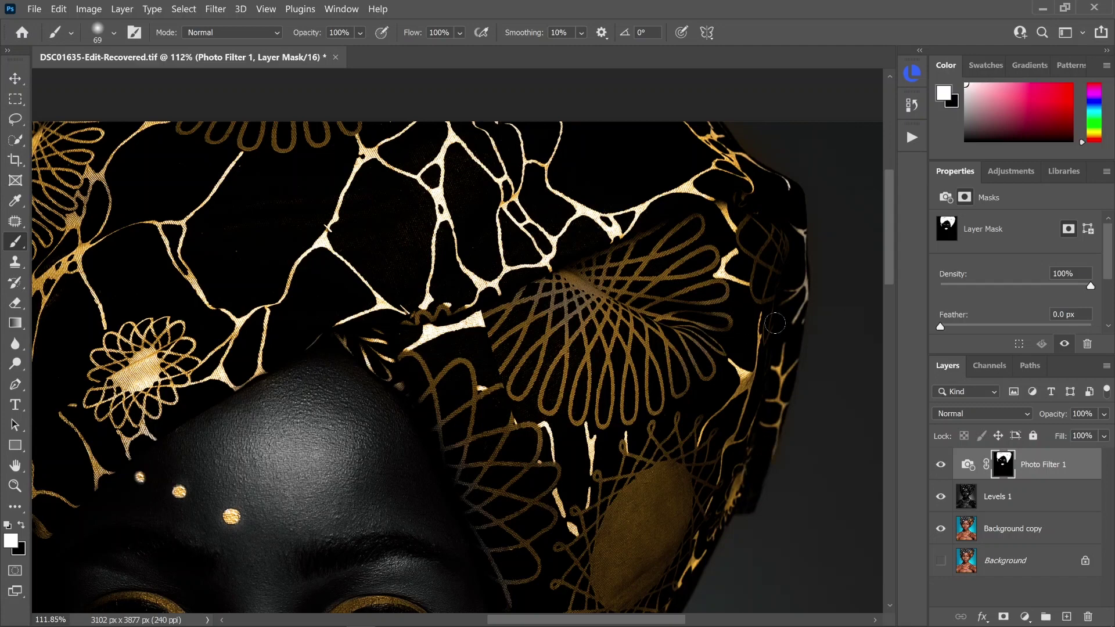
Zoom out to view the whole portrait
scroll(506, 353, down, 3)
scroll(506, 353, down, 5)
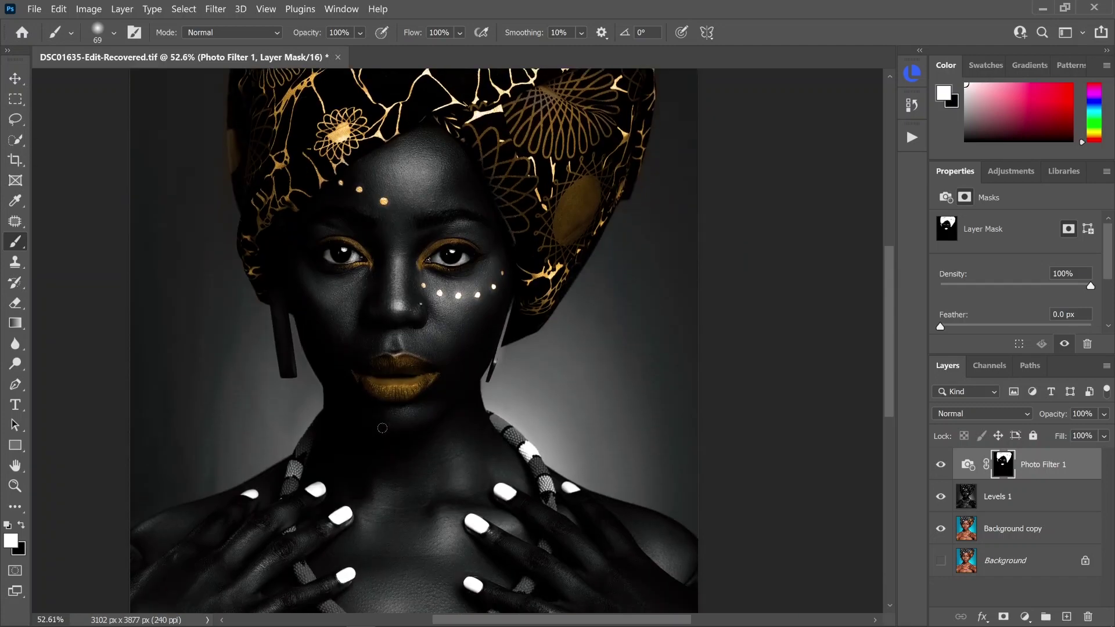
scroll(388, 423, down, 3)
scroll(388, 423, down, 2)
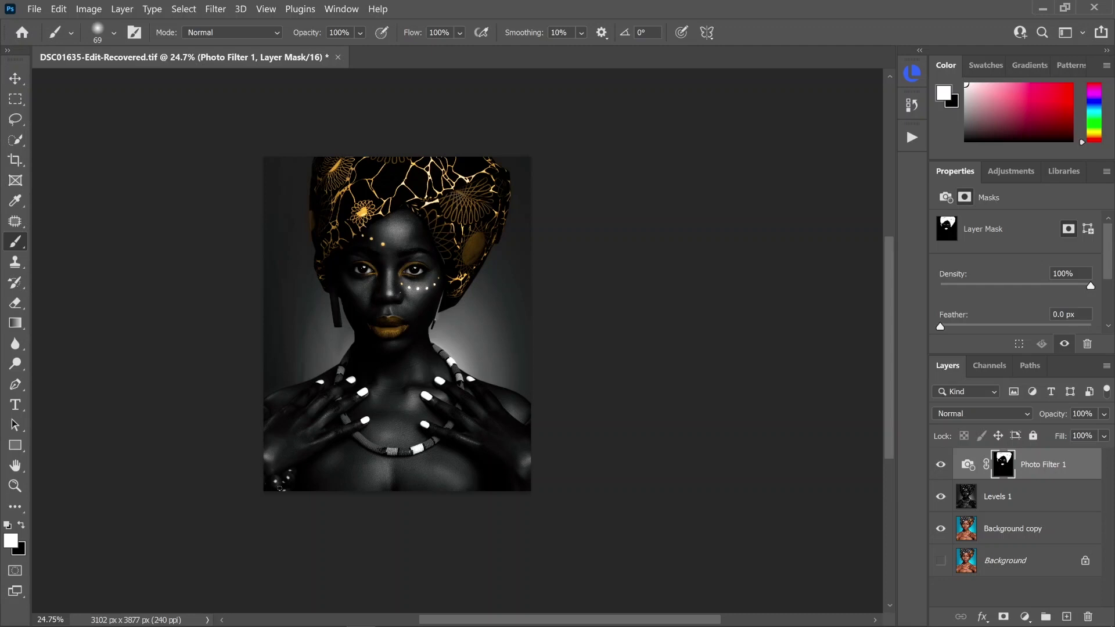
Resize the brush to 69 px and paint gold over the grey beaded necklace segments
mouse_move(277, 483)
mouse_down()
mouse_move(294, 488)
mouse_move(277, 486)
mouse_up()
scroll(377, 462, up, 5)
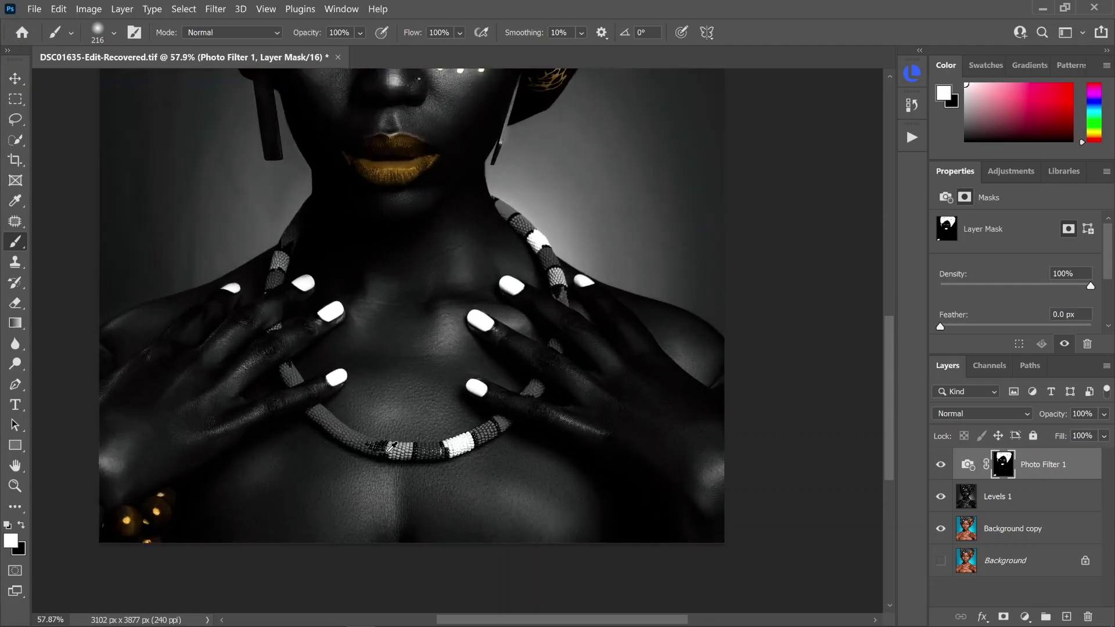
mouse_move(358, 449)
mouse_down()
mouse_move(330, 447)
mouse_move(334, 439)
mouse_up()
drag(280, 336, 277, 327)
key(bracketright)
key(bracketright)
key(bracketright)
click(430, 451)
scroll(528, 408, down, 4)
scroll(535, 401, up, 2)
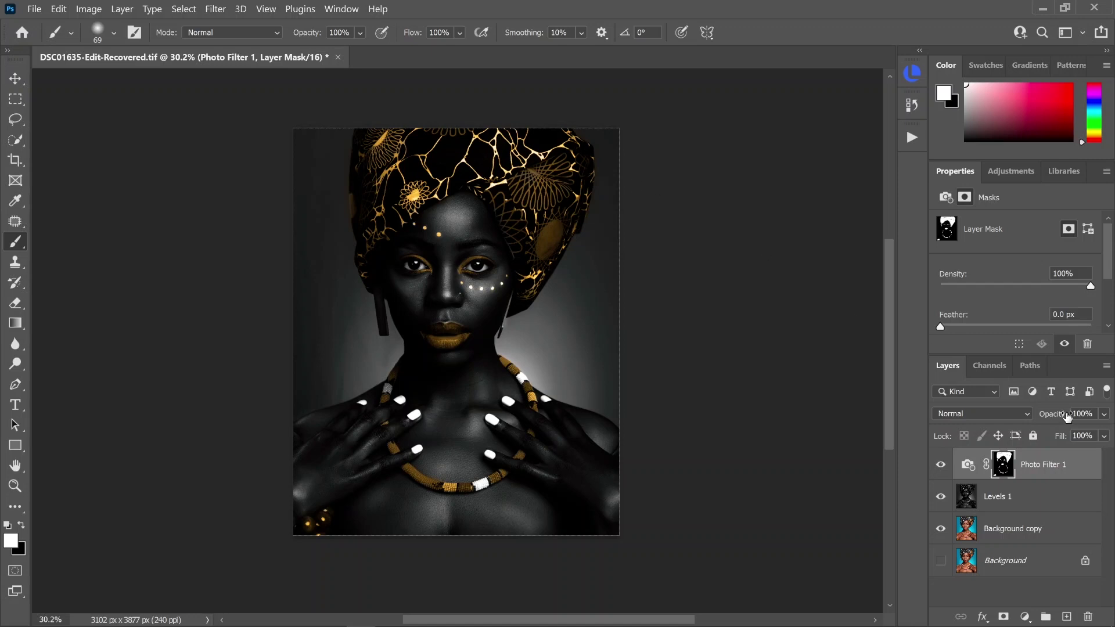
Lower the Photo Filter layer opacity to 79% and set Levels 1 opacity to 95%
click(1104, 413)
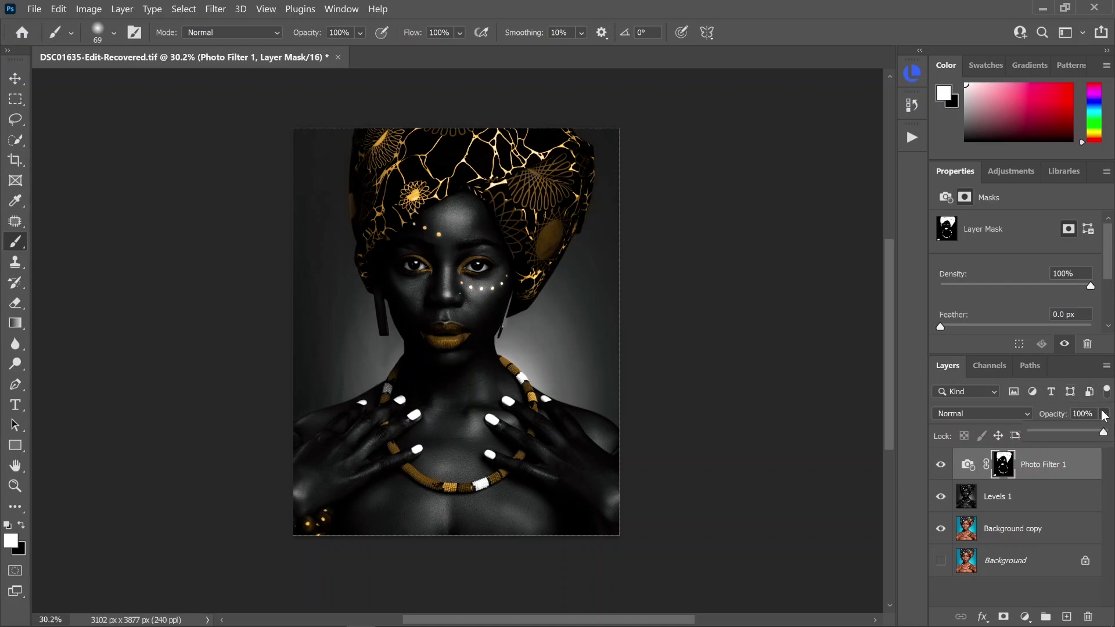
drag(1104, 432, 1089, 434)
click(1050, 493)
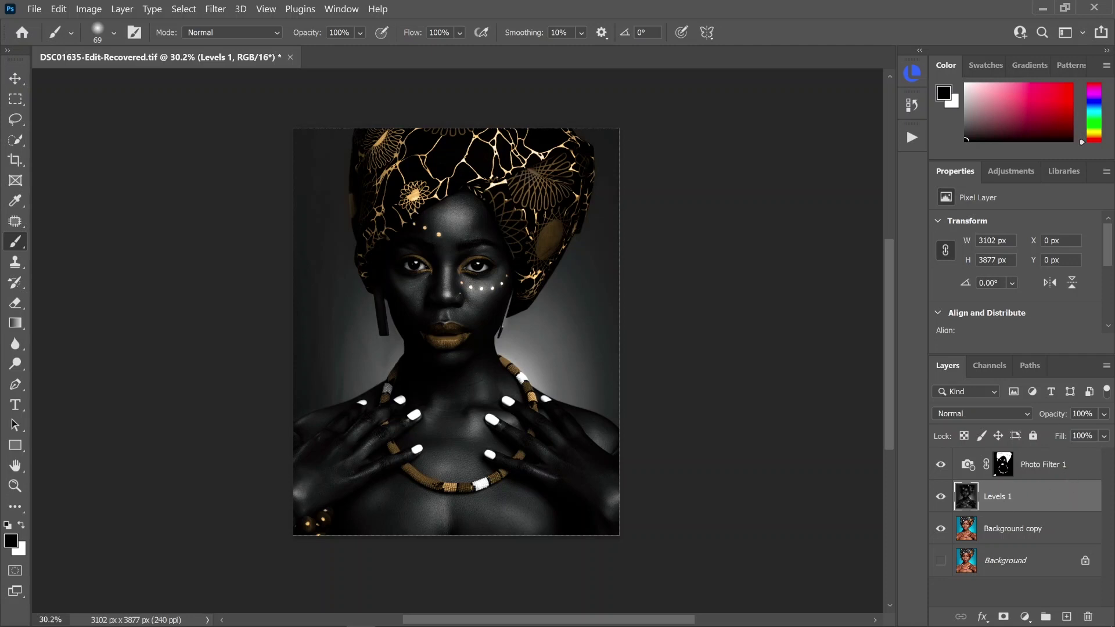
click(1104, 414)
drag(1105, 432, 1105, 439)
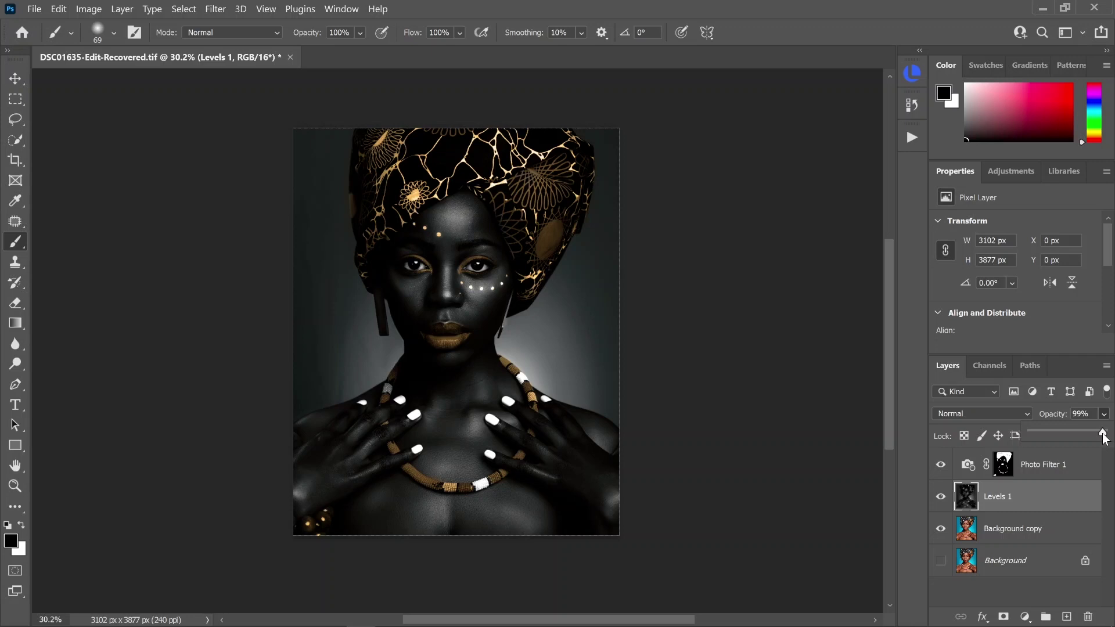
drag(1105, 439, 1100, 438)
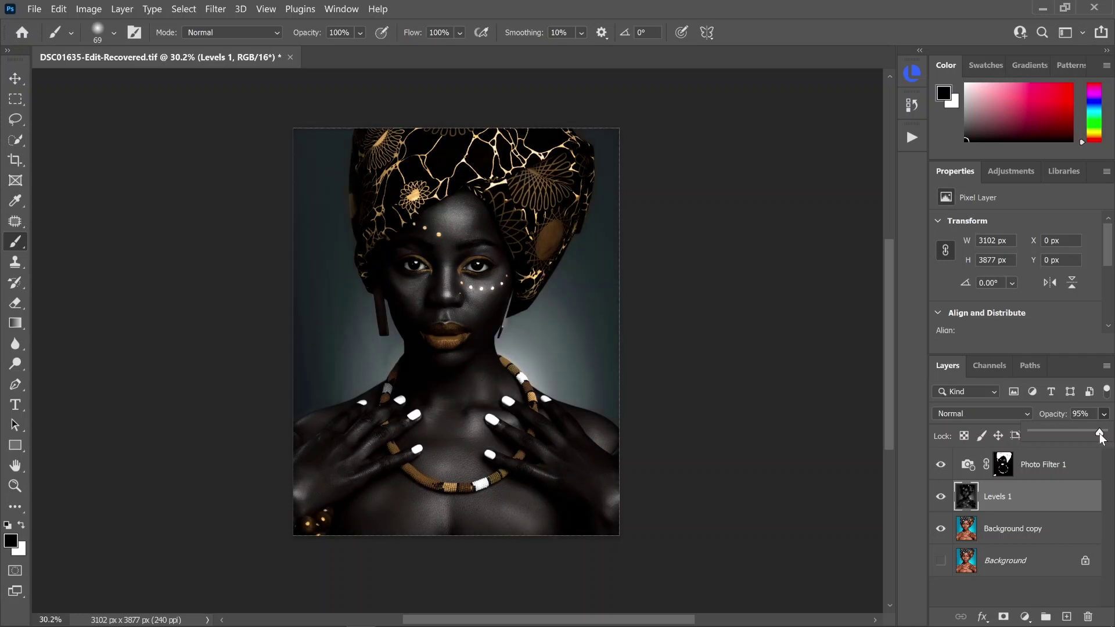